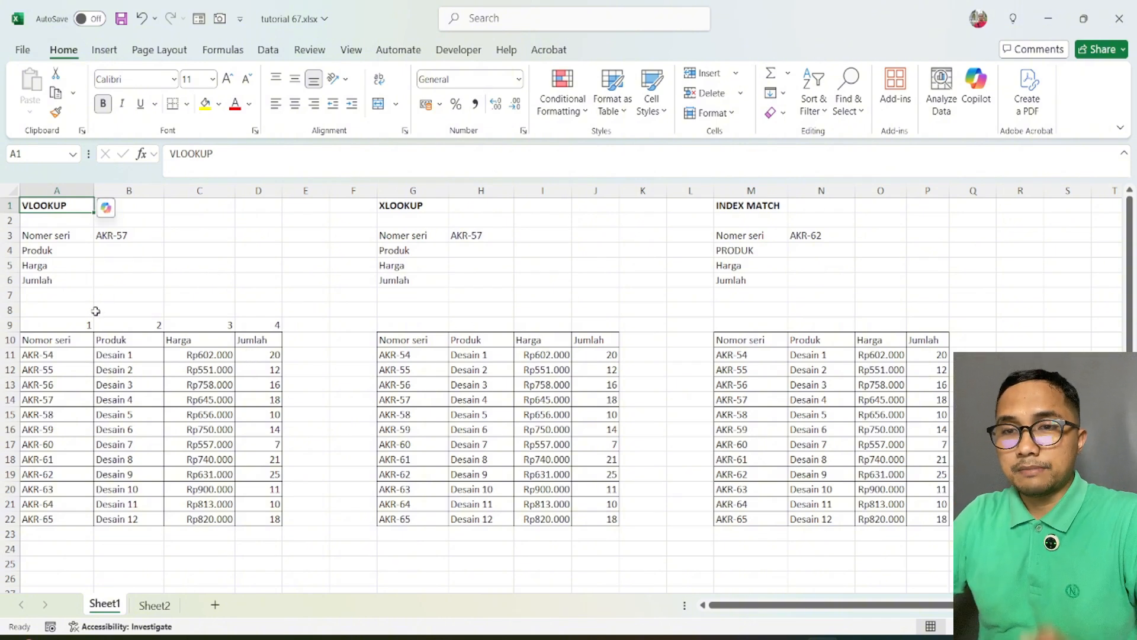
Review the serial number choices available for Nomer seri in B3 of the VLOOKUP section.
{"action": "left_click", "coordinate": [124, 238]}
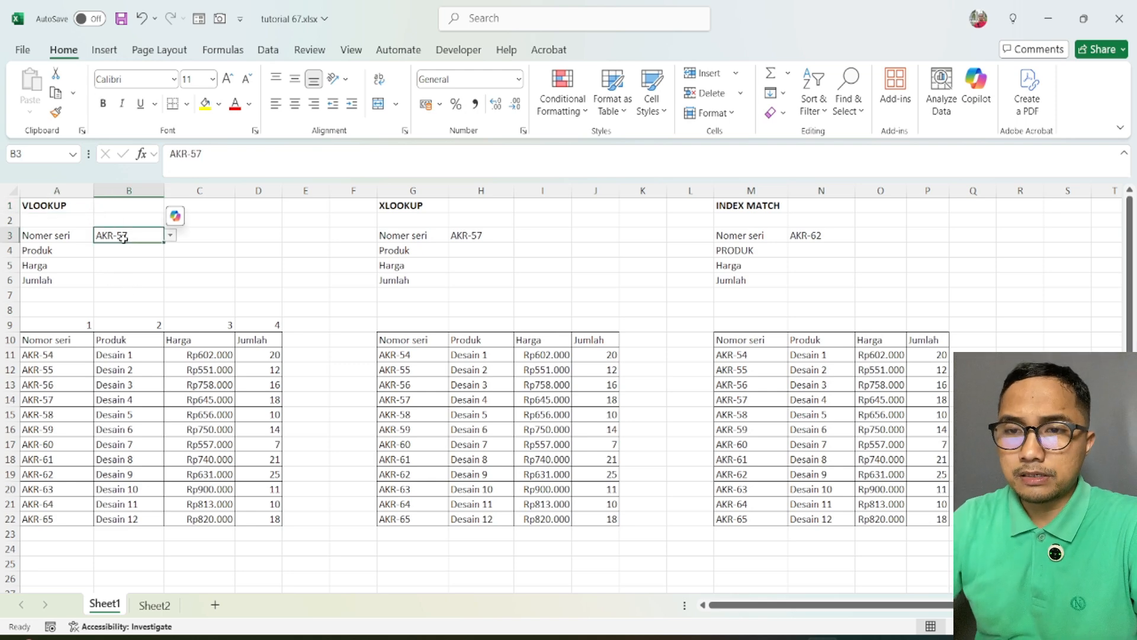
{"action": "left_click", "coordinate": [124, 248]}
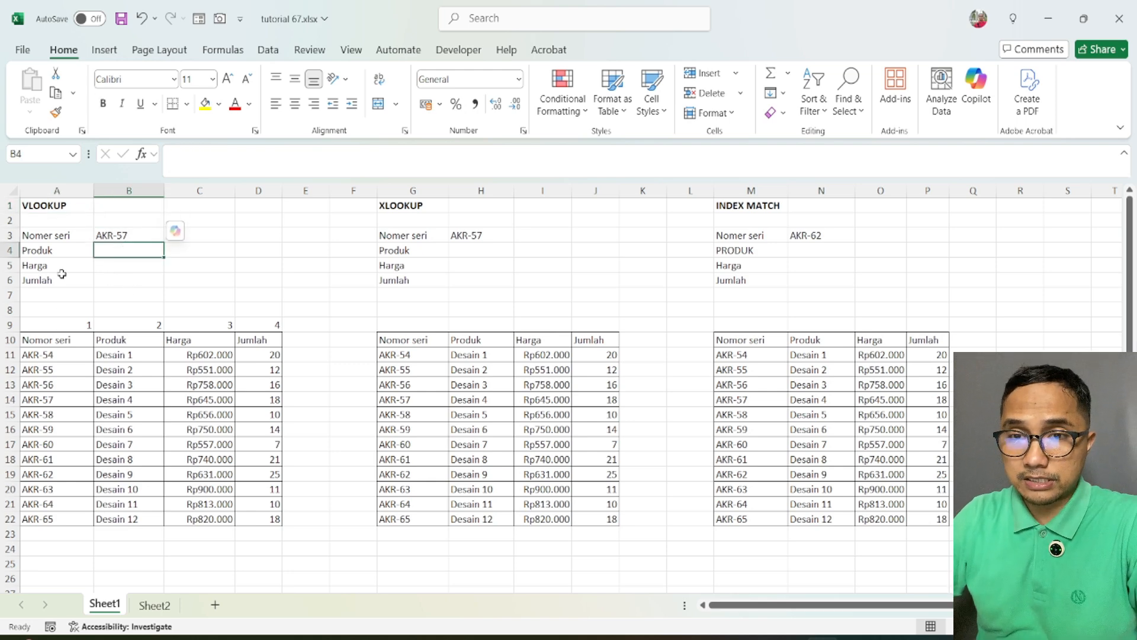
{"action": "left_click", "coordinate": [51, 237]}
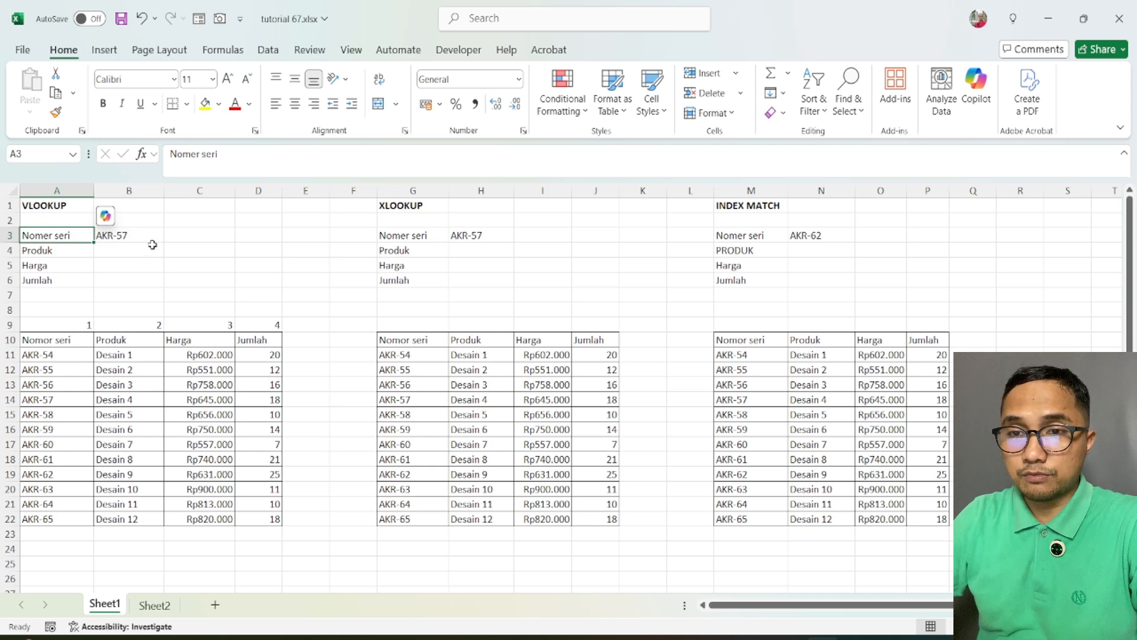
{"action": "left_click", "coordinate": [156, 239]}
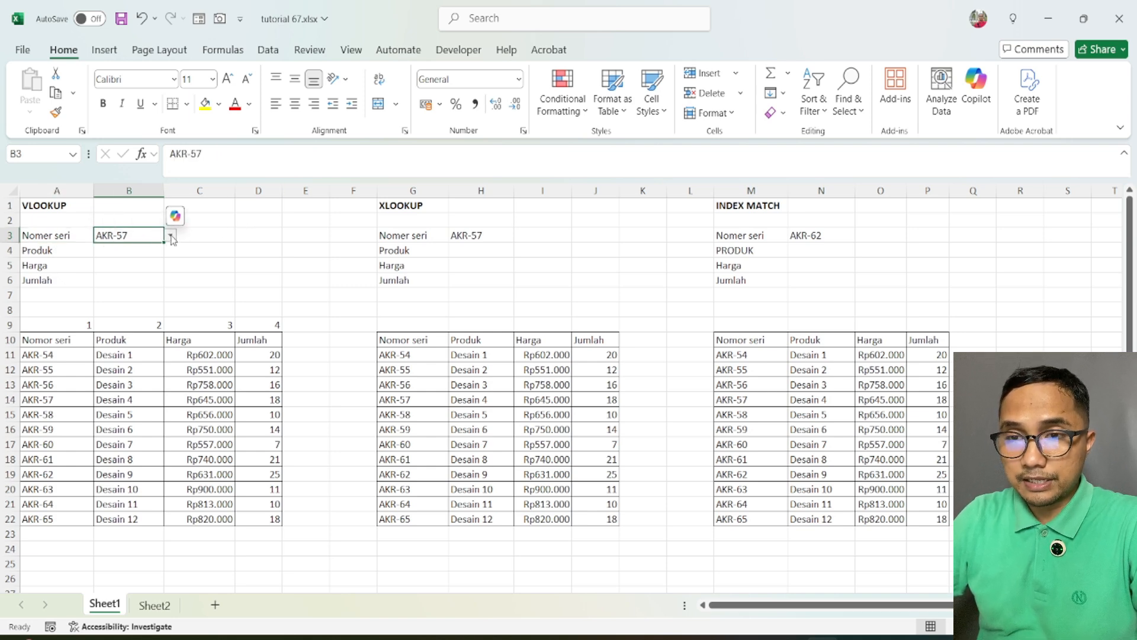
{"action": "left_click", "coordinate": [171, 236]}
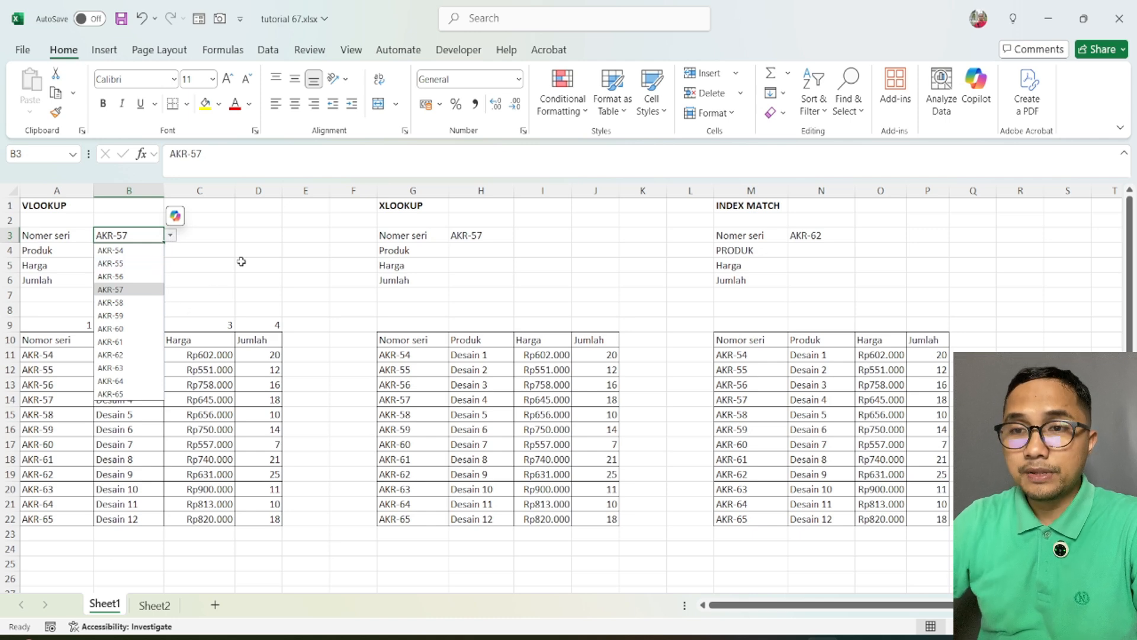
{"action": "left_click", "coordinate": [238, 239]}
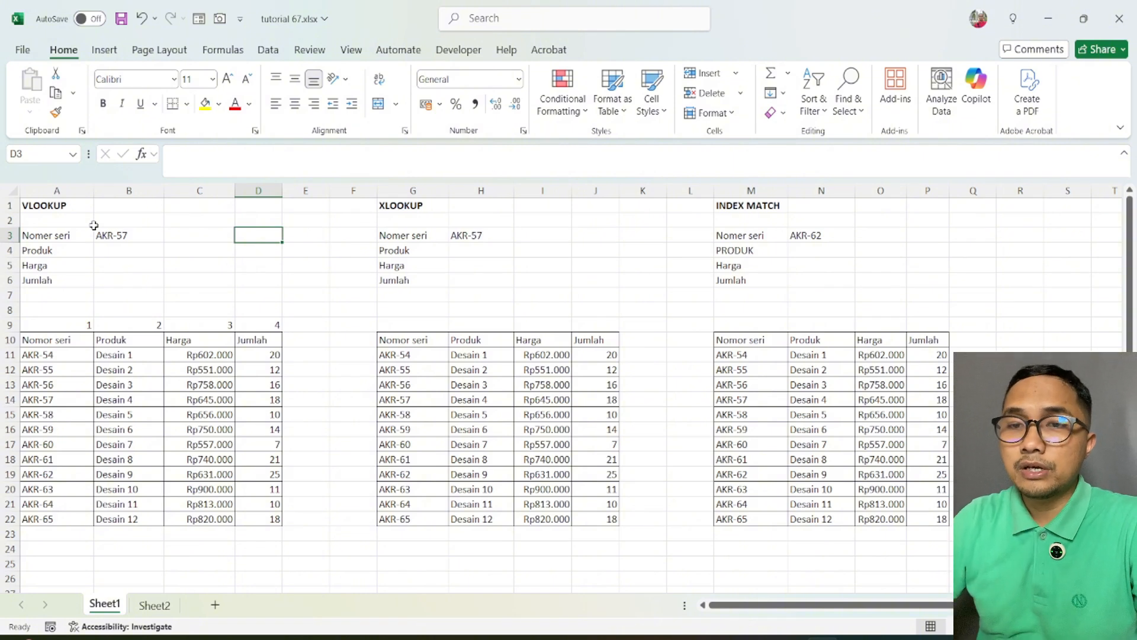
Start a VLOOKUP formula in B4 for Produk, with the absolute reference $B$3 as the lookup value.
{"action": "left_click", "coordinate": [123, 249]}
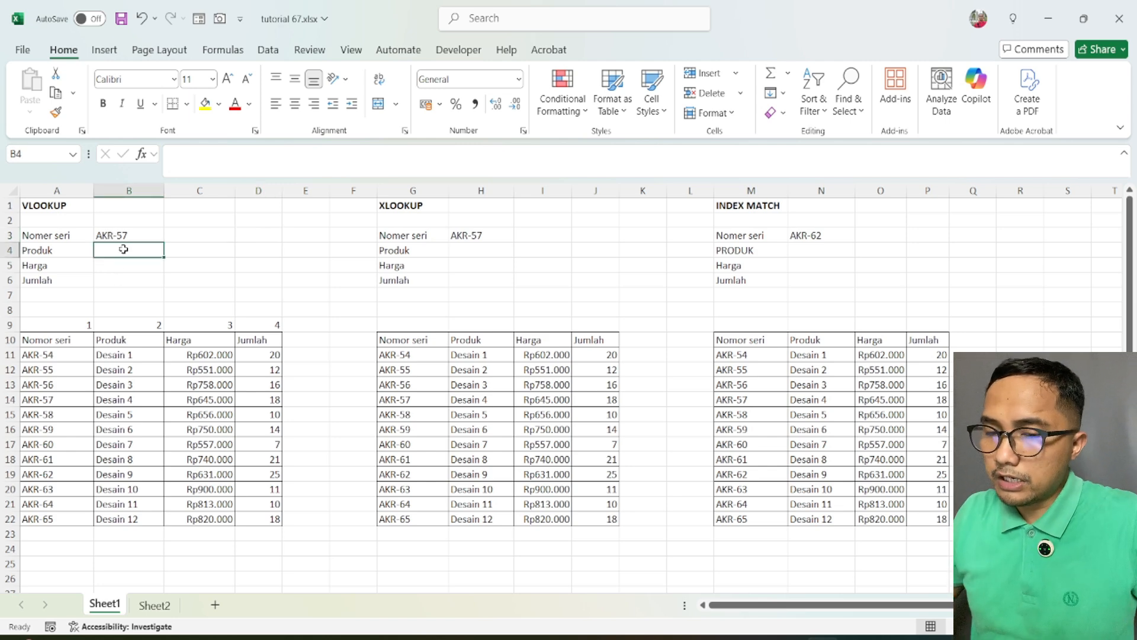
{"action": "type", "text": "="}
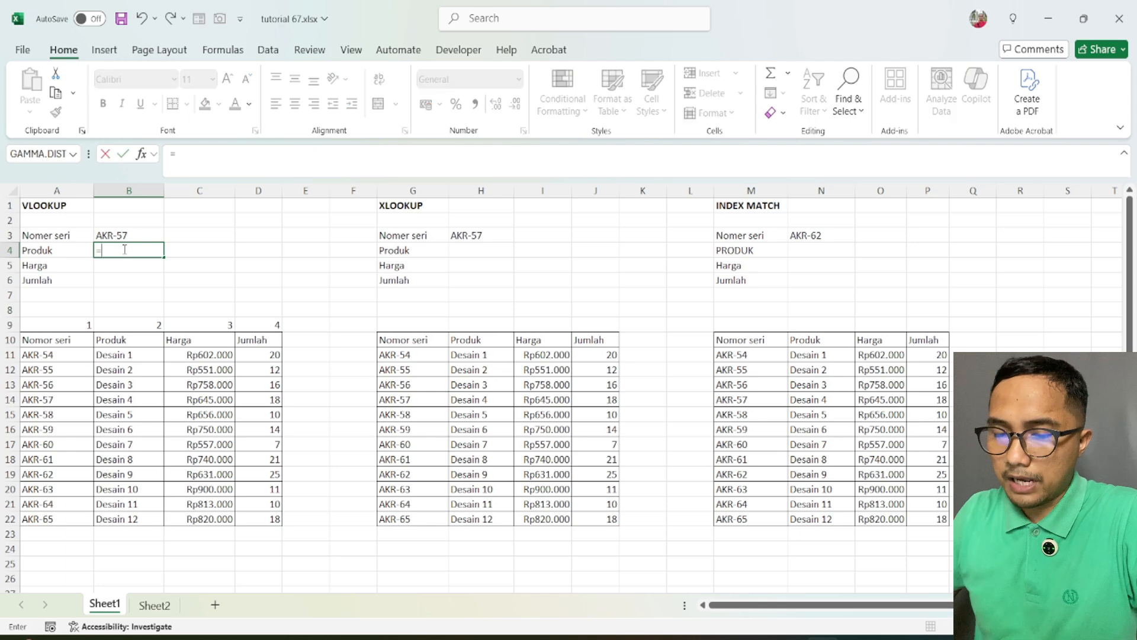
{"action": "type", "text": "vlo"}
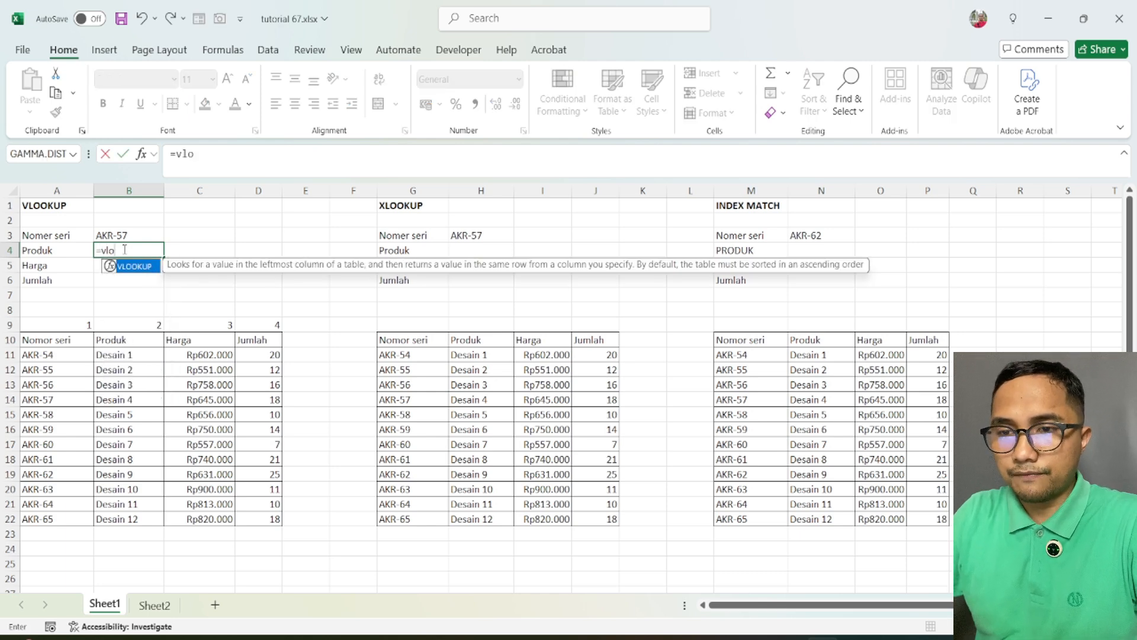
{"action": "key", "text": "Tab"}
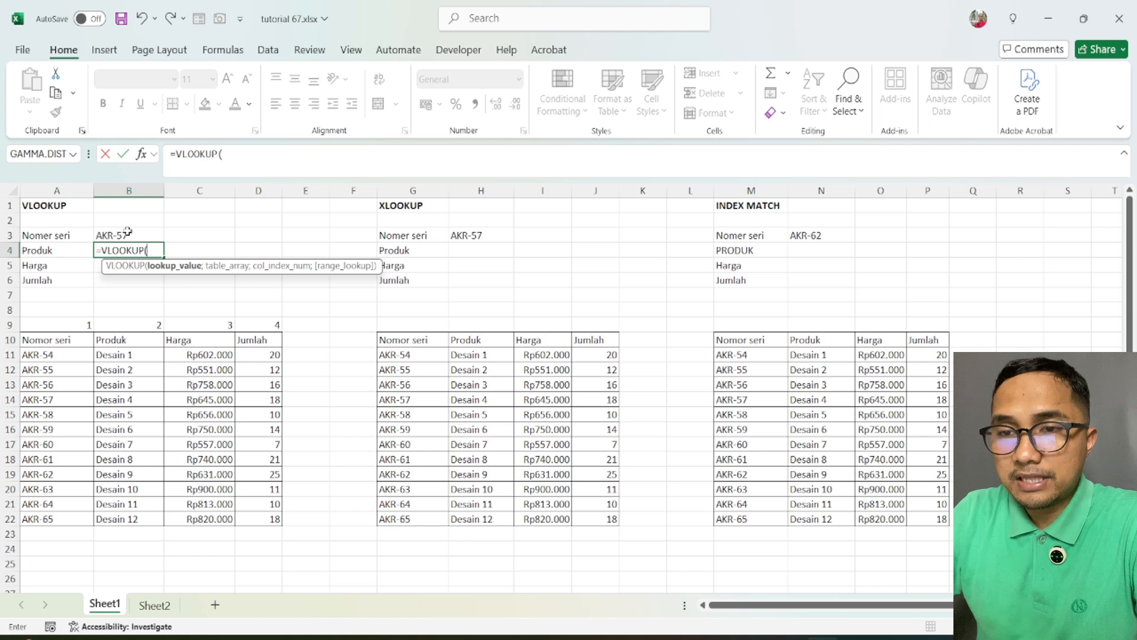
{"action": "left_click", "coordinate": [125, 232]}
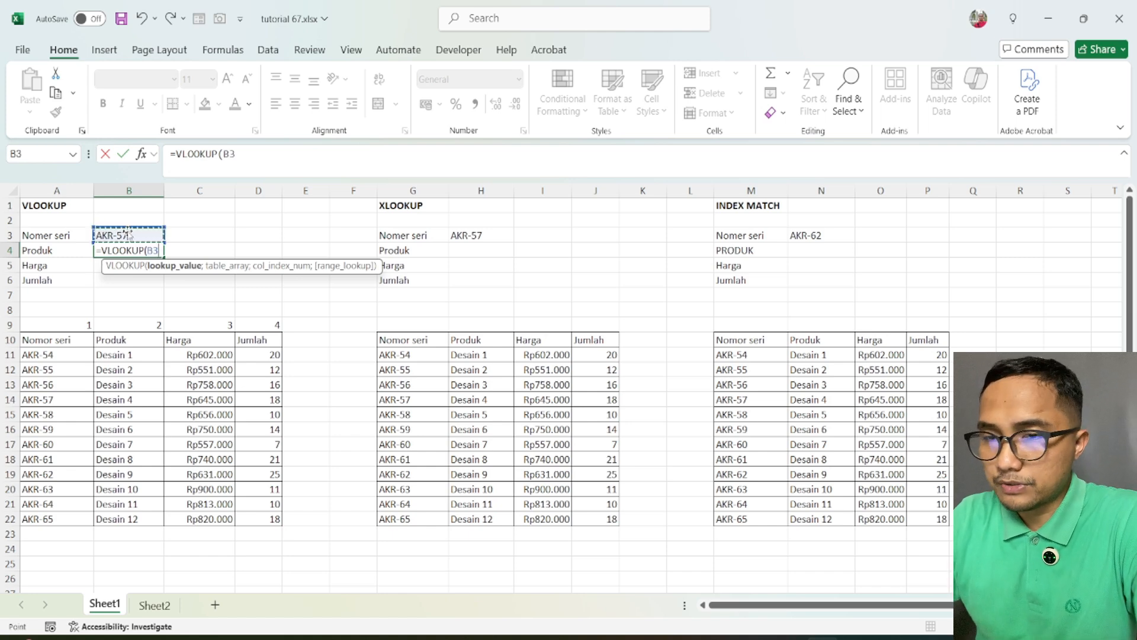
{"action": "key", "text": "F4"}
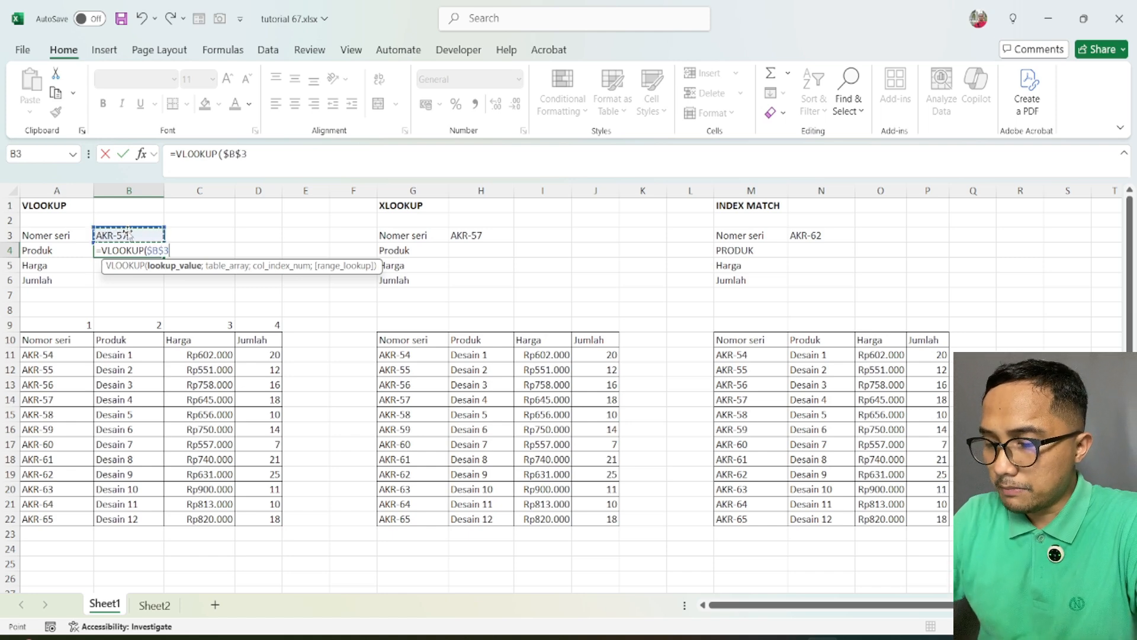
{"action": "type", "text": ";"}
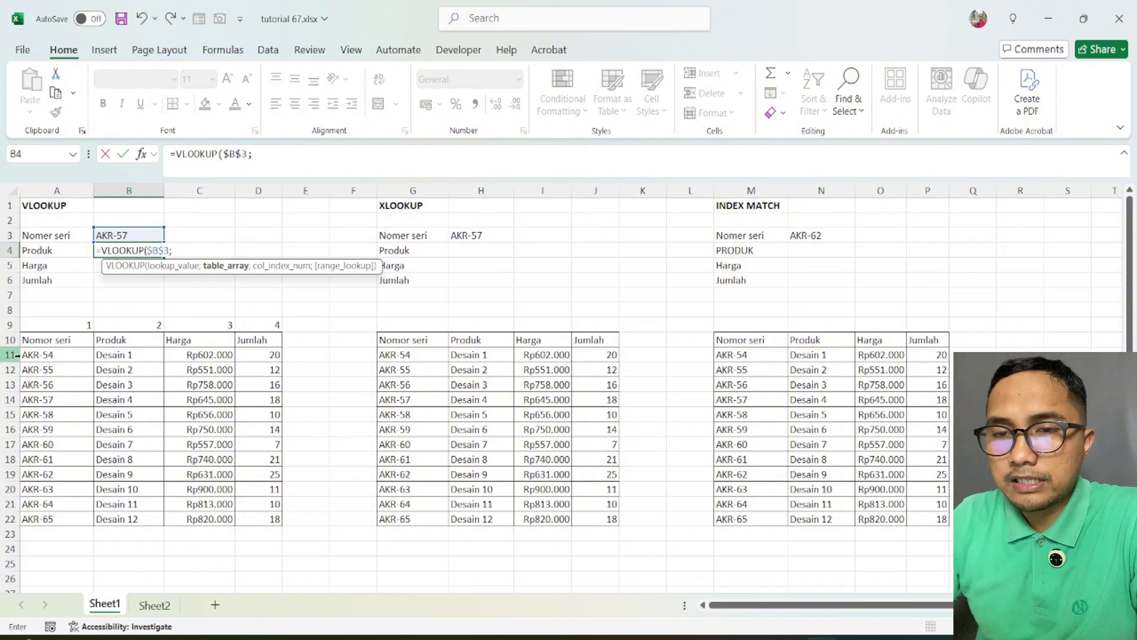
Complete the Produk formula in B4 with table array $A$11:$D$22, column index 2 and FALSE for exact match.
{"action": "left_click_drag", "start_coordinate": [41, 355], "coordinate": [245, 518]}
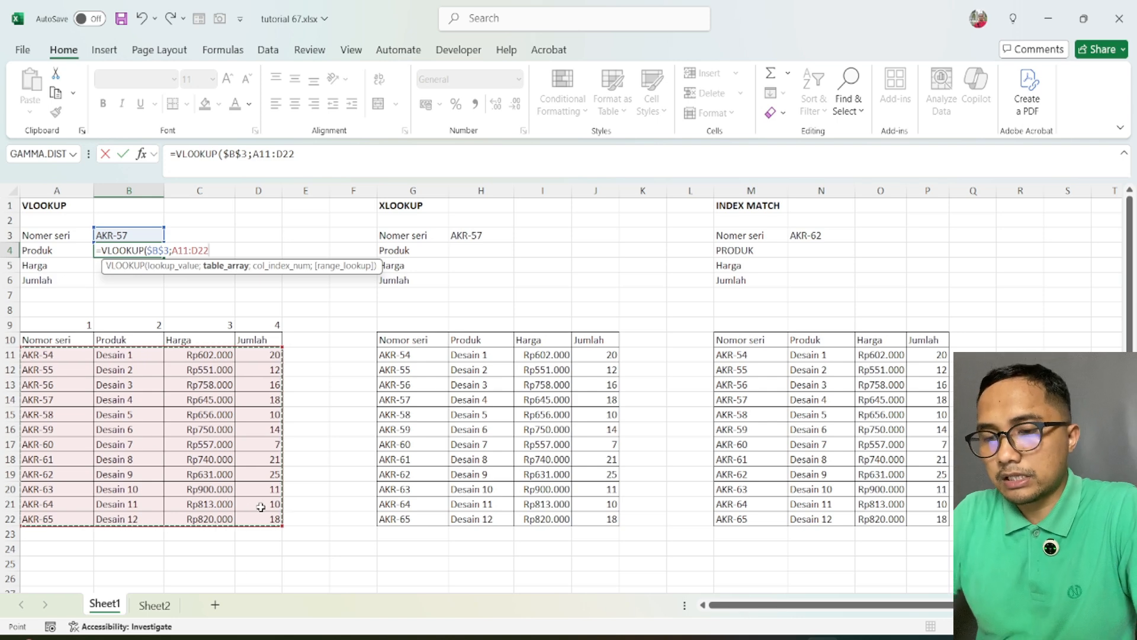
{"action": "key", "text": "F4"}
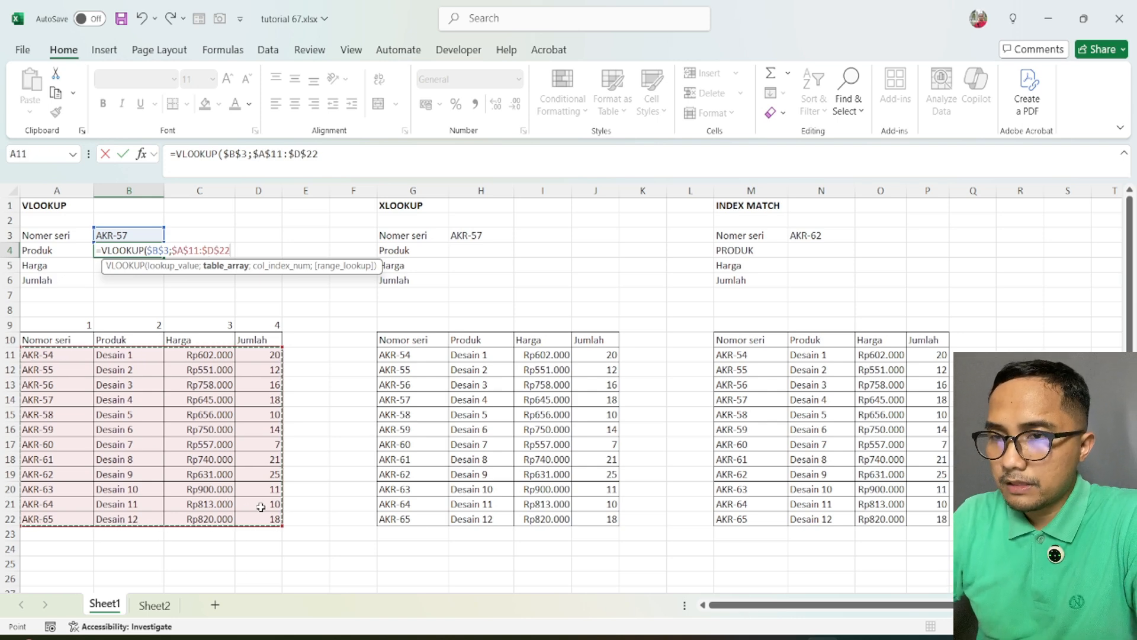
{"action": "type", "text": ";"}
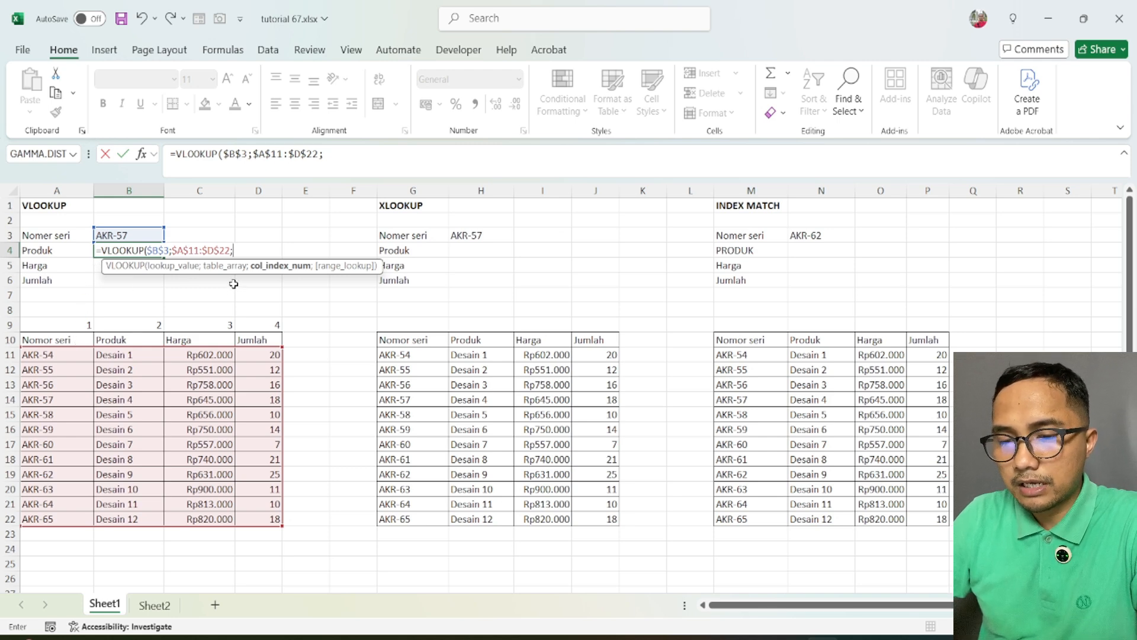
{"action": "type", "text": "2;"}
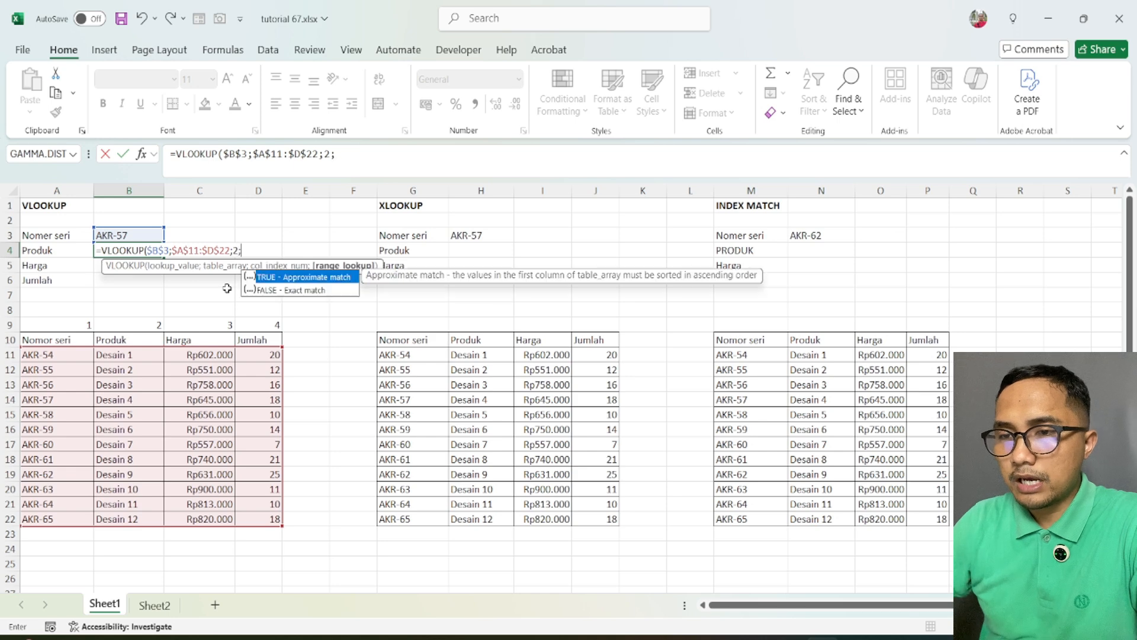
{"action": "left_click", "coordinate": [300, 290]}
{"action": "double_click", "coordinate": [299, 290]}
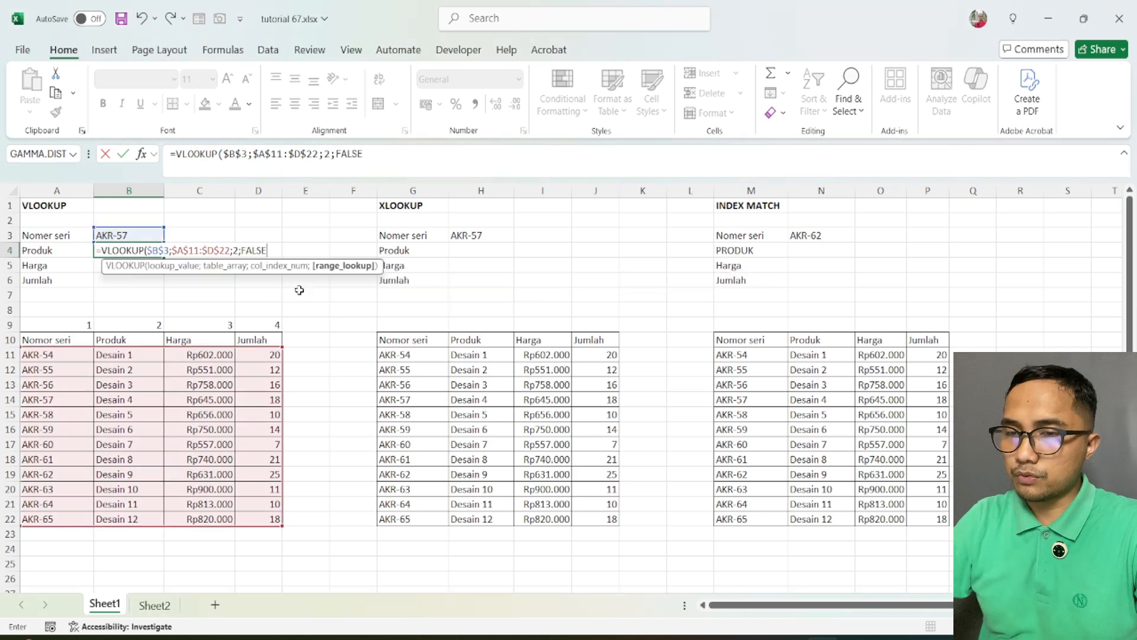
{"action": "key", "text": "Return"}
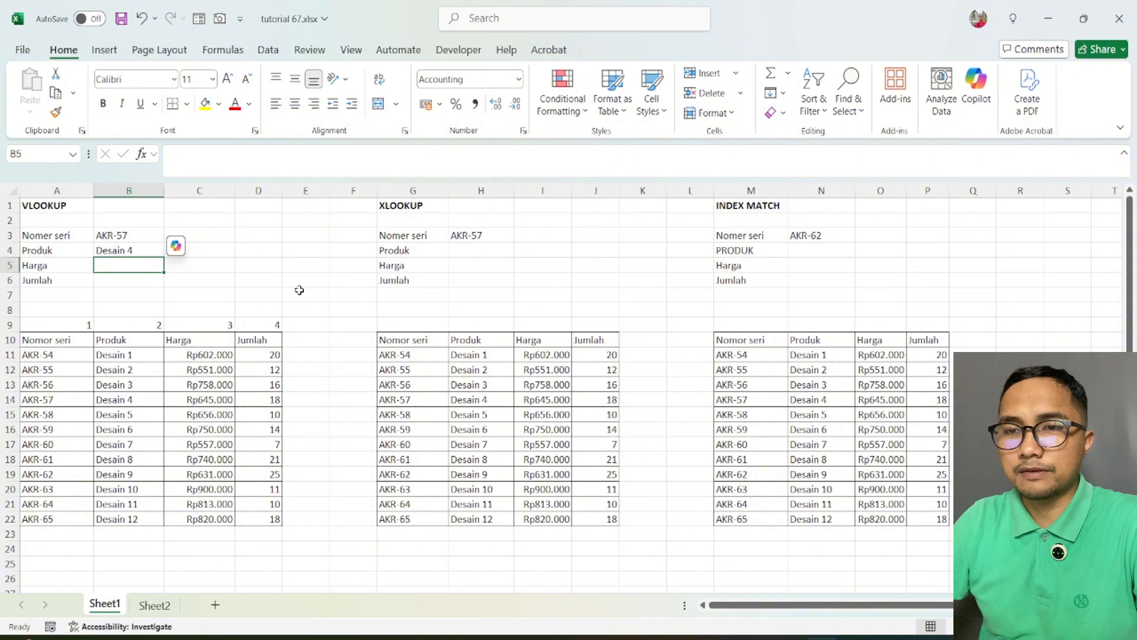
{"action": "left_click", "coordinate": [124, 251]}
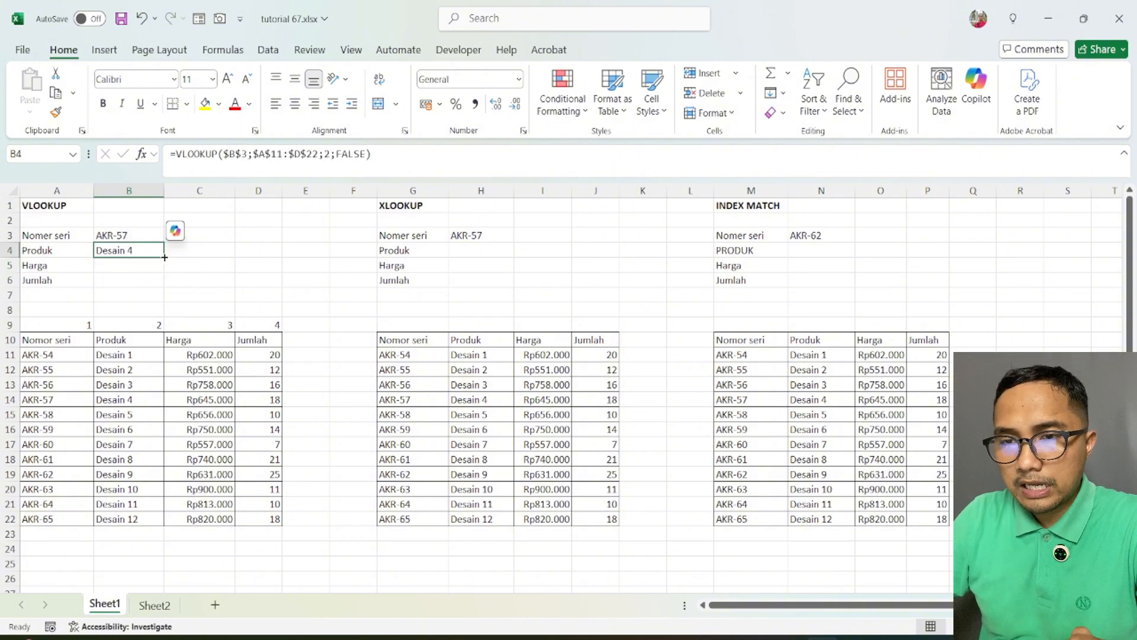
Start a VLOOKUP formula in B5 for Harga, with the absolute reference $B$3 as the lookup value.
{"action": "left_click", "coordinate": [147, 268]}
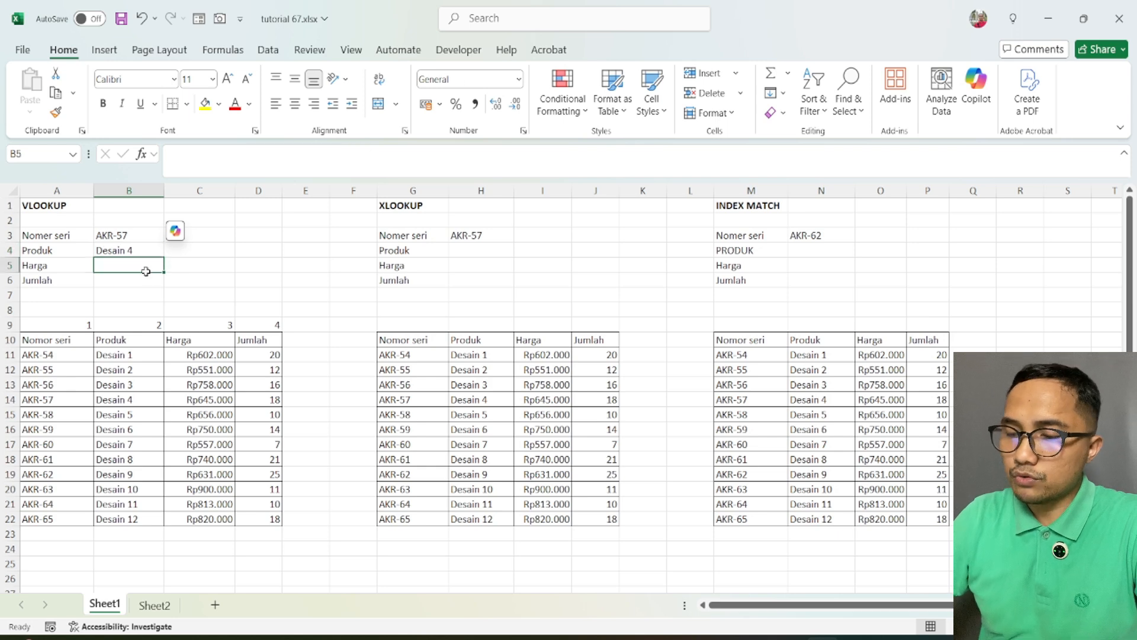
{"action": "type", "text": "="}
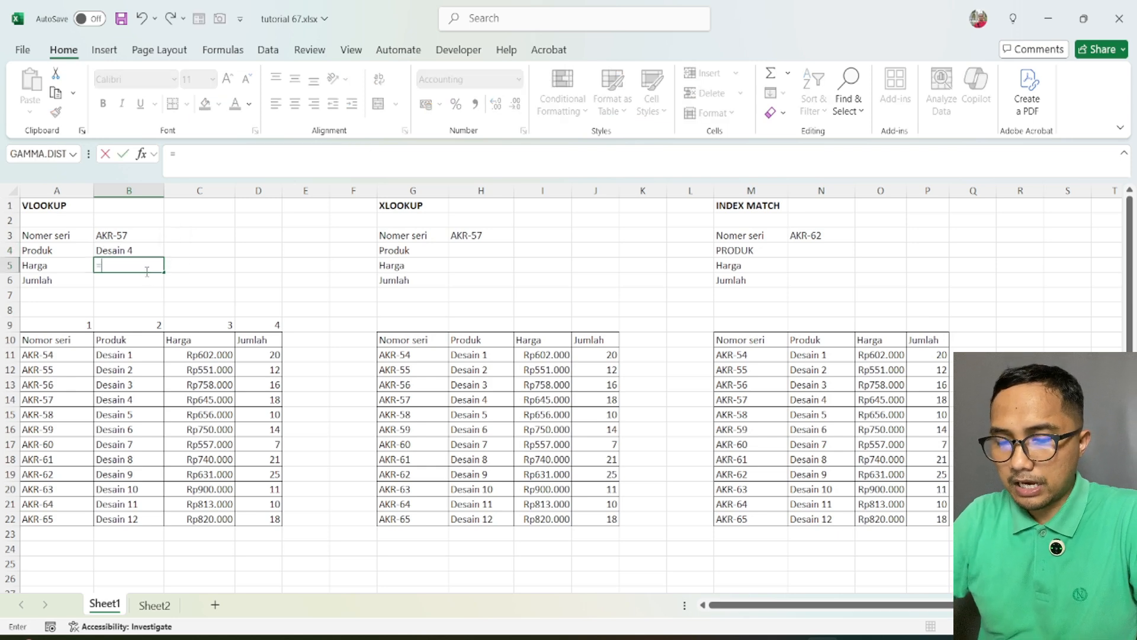
{"action": "type", "text": "vl"}
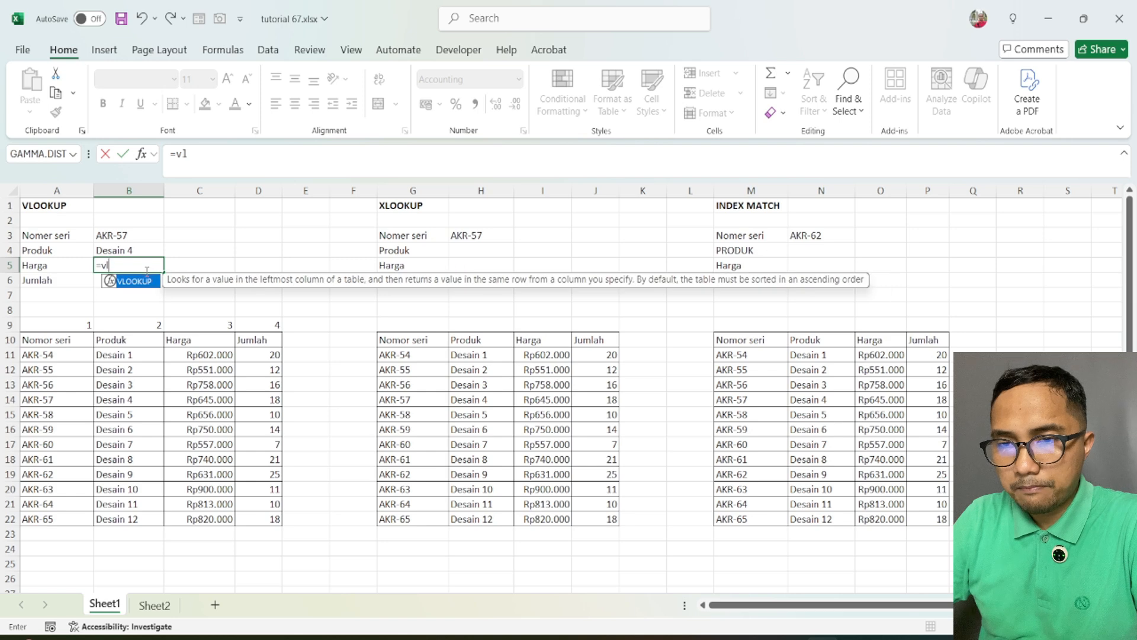
{"action": "key", "text": "Tab"}
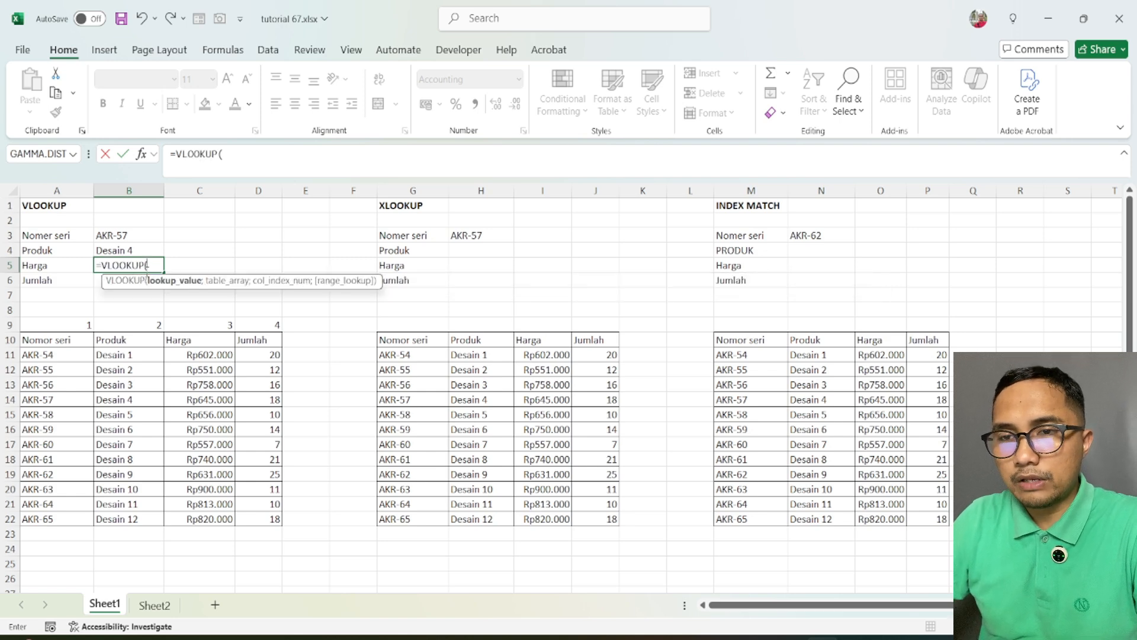
{"action": "left_click", "coordinate": [131, 232]}
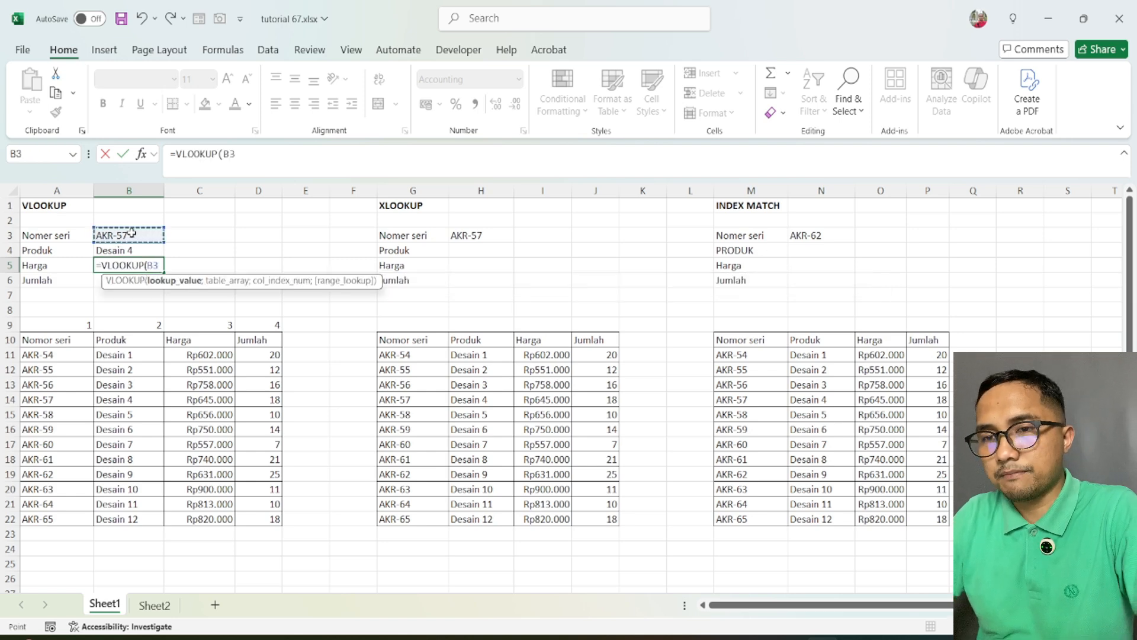
{"action": "key", "text": "F4"}
{"action": "type", "text": ";"}
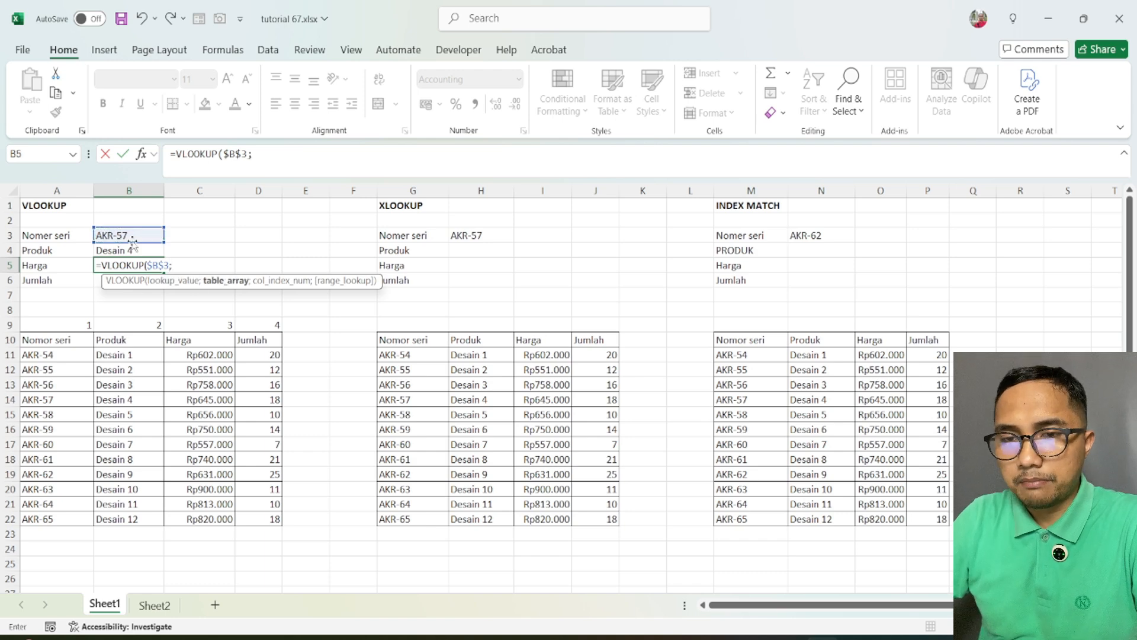
Complete the Harga formula in B5 with table array $A$11:$D$22, column index 3 and FALSE for exact match.
{"action": "left_click_drag", "start_coordinate": [46, 354], "coordinate": [270, 520]}
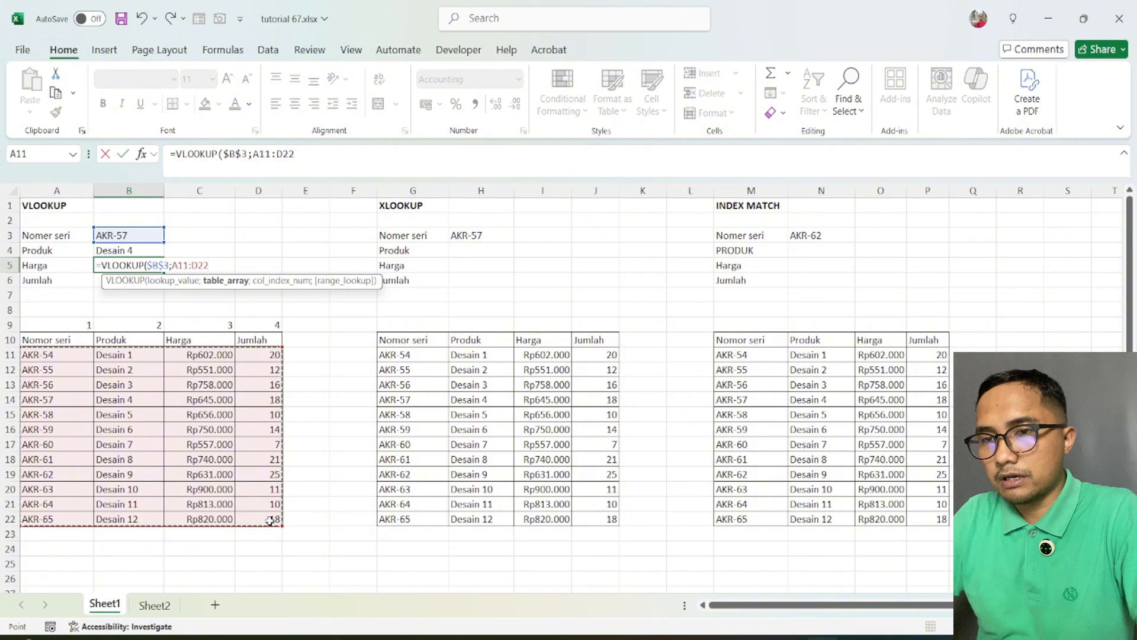
{"action": "key", "text": "F4"}
{"action": "type", "text": ";"}
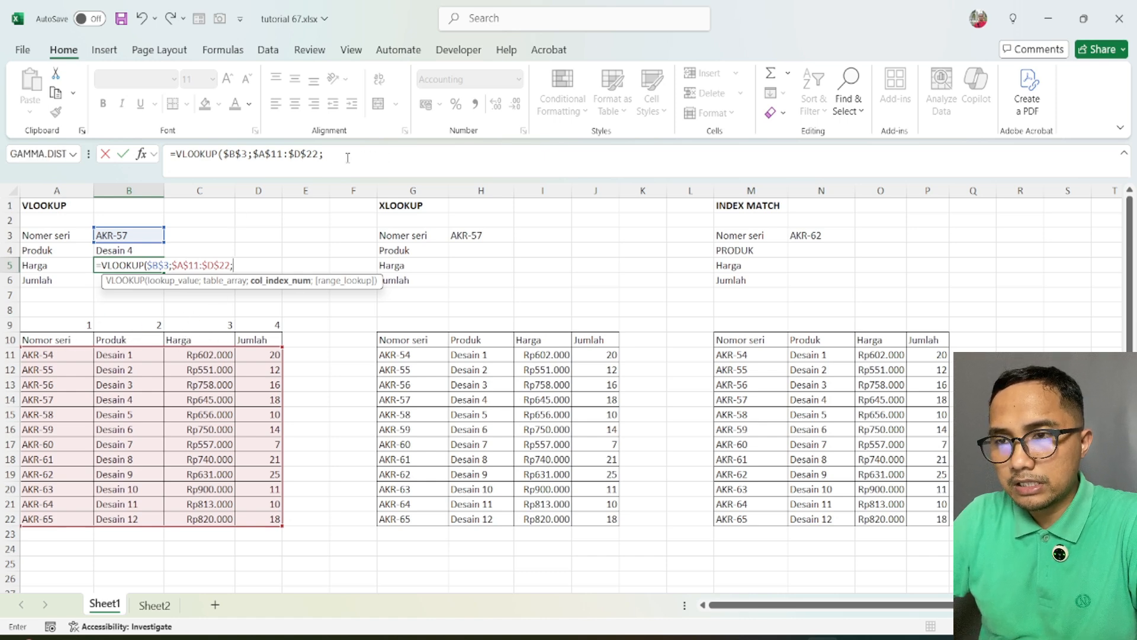
{"action": "type", "text": "3;"}
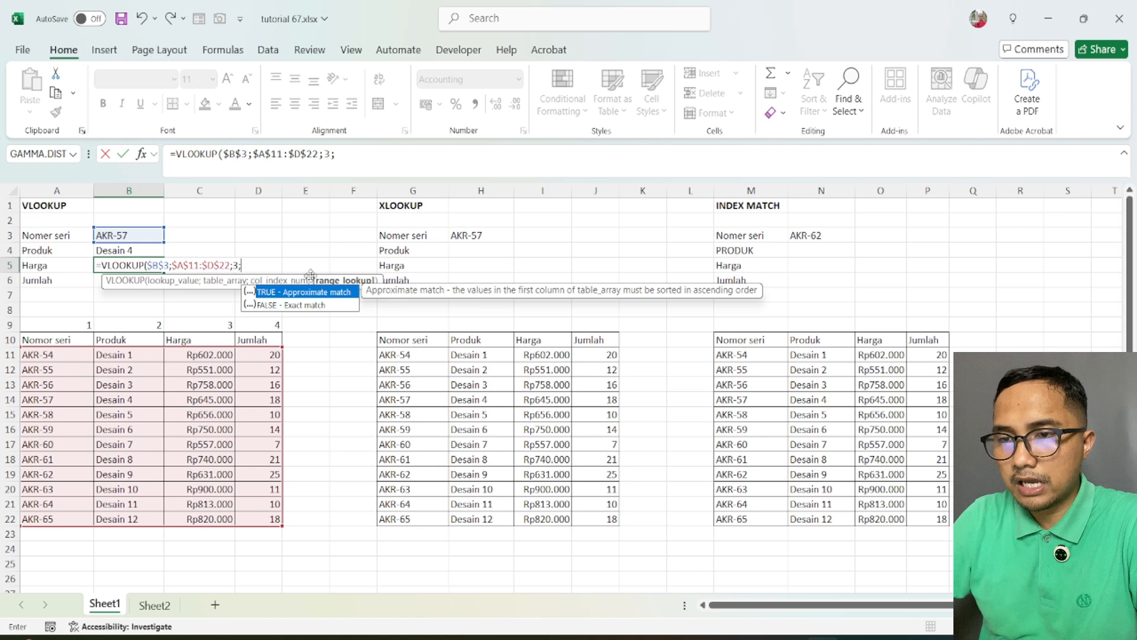
{"action": "left_click", "coordinate": [288, 306]}
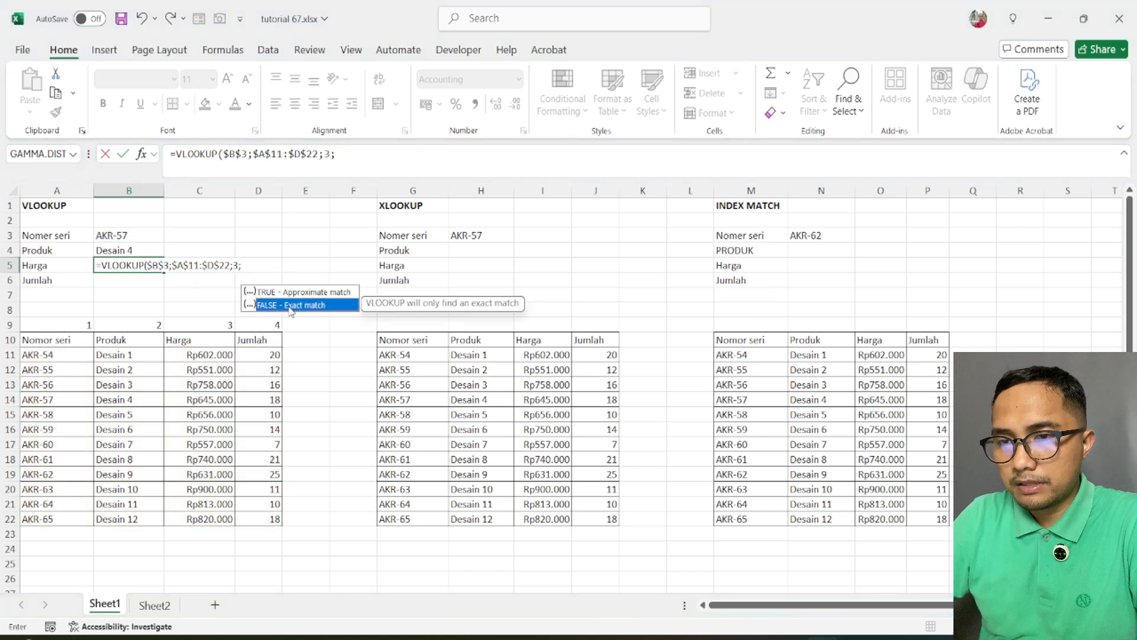
{"action": "double_click", "coordinate": [288, 306]}
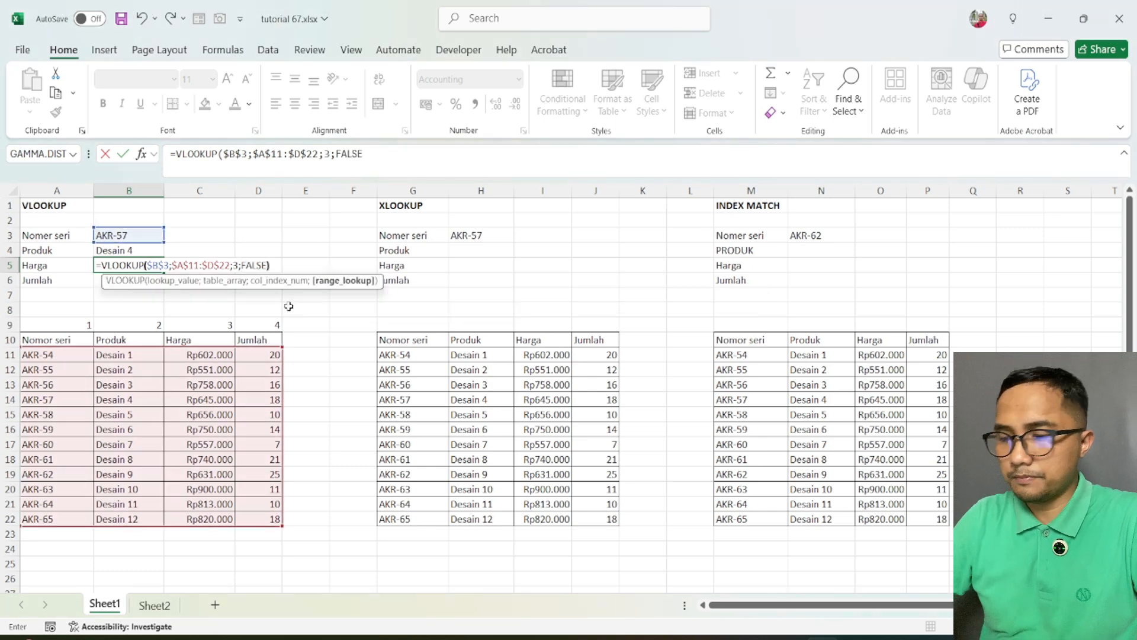
{"action": "type", "text": ")"}
{"action": "key", "text": "Return"}
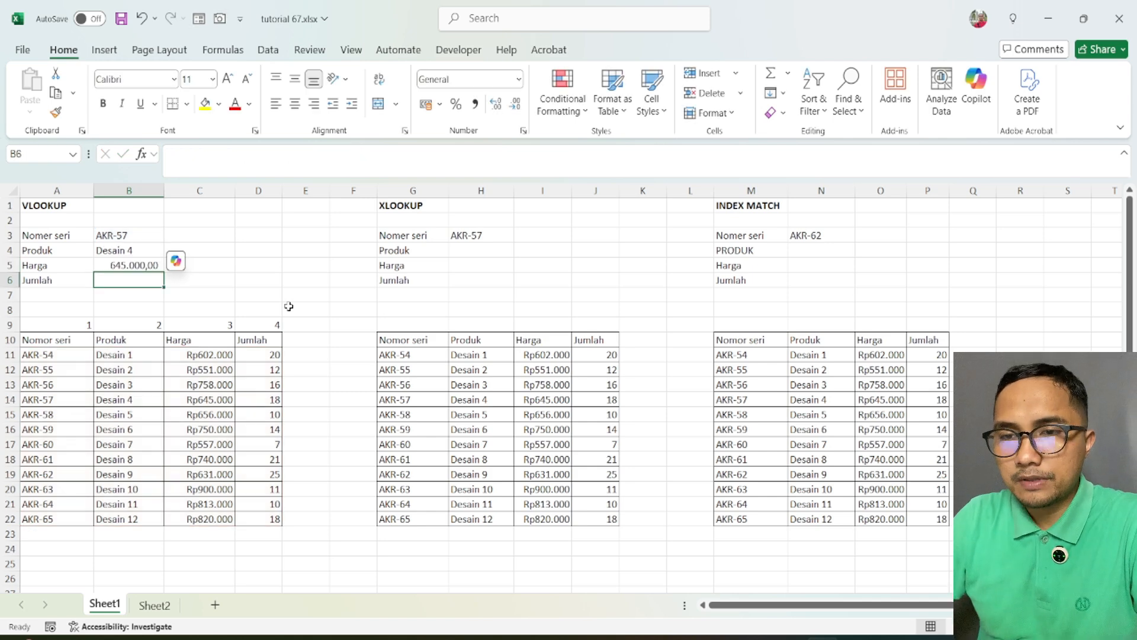
Start a VLOOKUP formula in B6 for Jumlah, with the absolute reference $B$3 as the lookup value.
{"action": "type", "text": "=vl"}
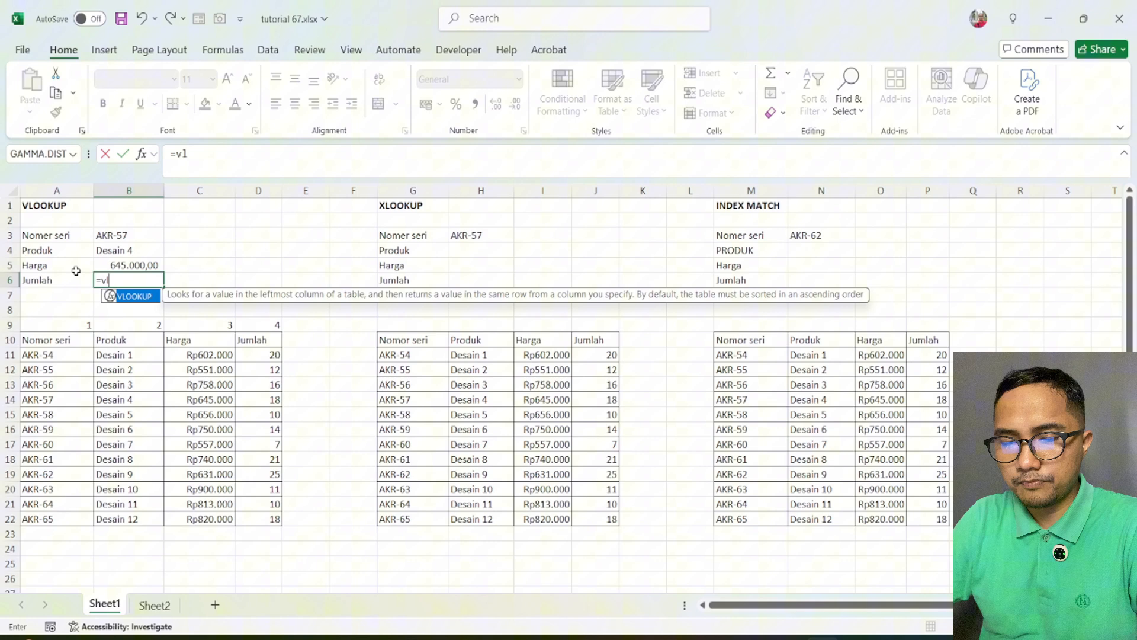
{"action": "key", "text": "Tab"}
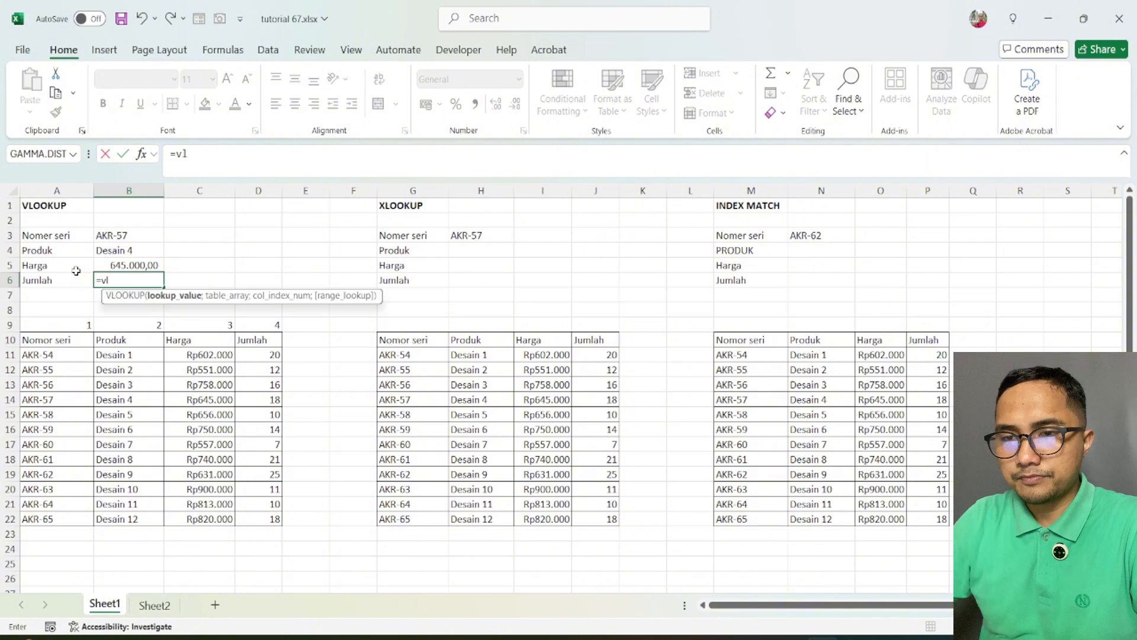
{"action": "left_click", "coordinate": [139, 234]}
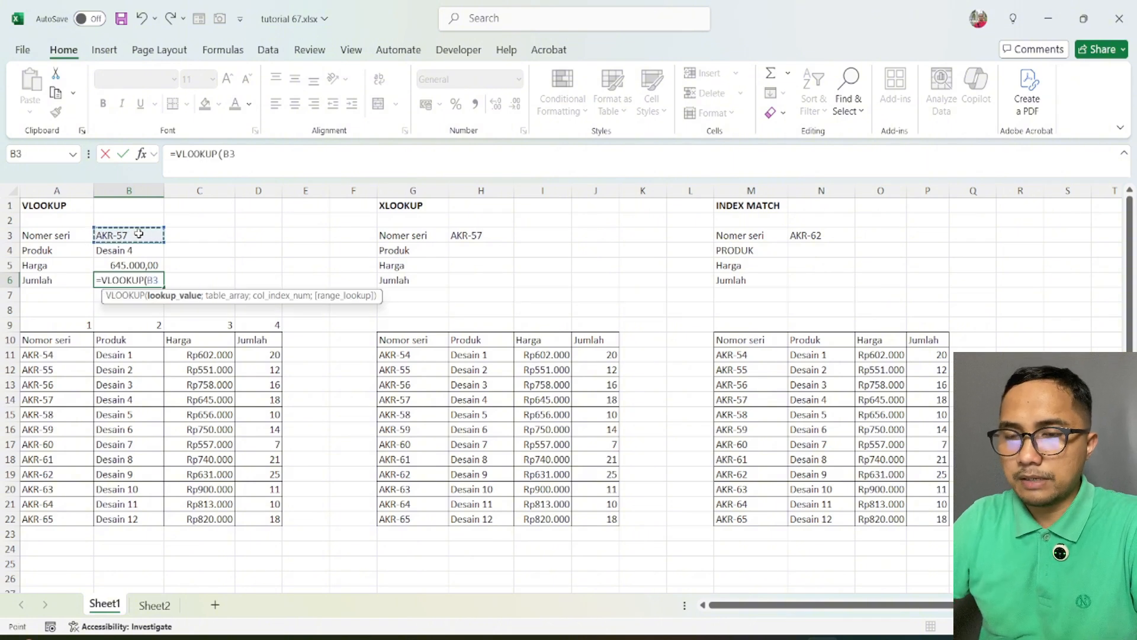
{"action": "key", "text": "F4"}
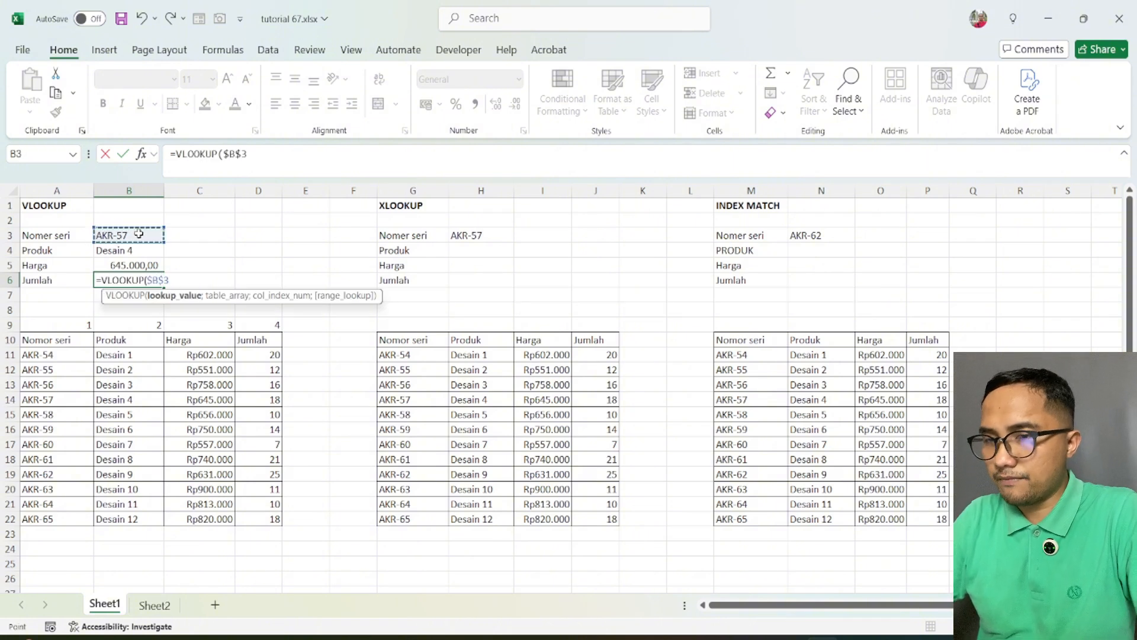
{"action": "type", "text": ";"}
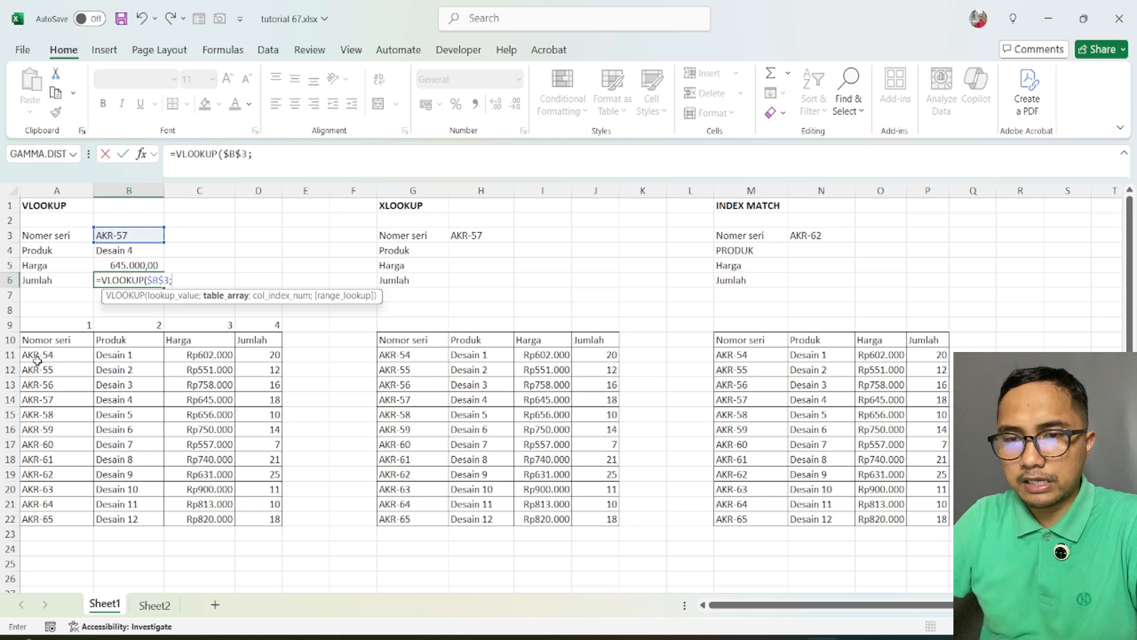
Complete the Jumlah formula in B6 with table array $A$11:$D$22, column index 4 and FALSE for exact match.
{"action": "left_click_drag", "start_coordinate": [37, 359], "coordinate": [263, 524]}
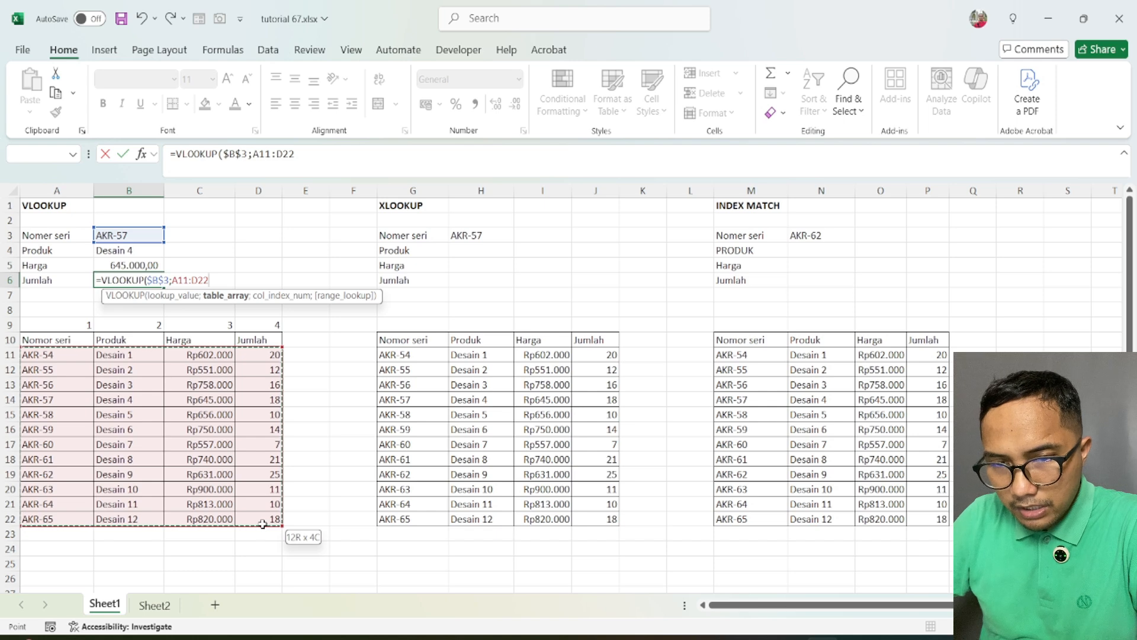
{"action": "left_click_drag", "start_coordinate": [263, 524], "coordinate": [262, 520]}
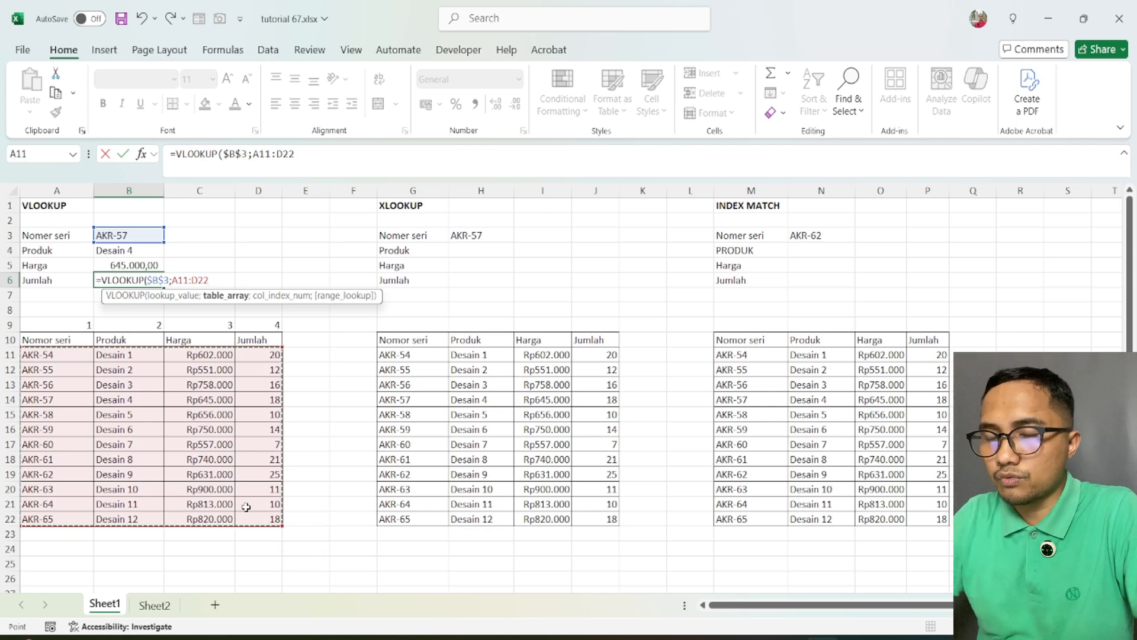
{"action": "key", "text": "F4"}
{"action": "type", "text": ";"}
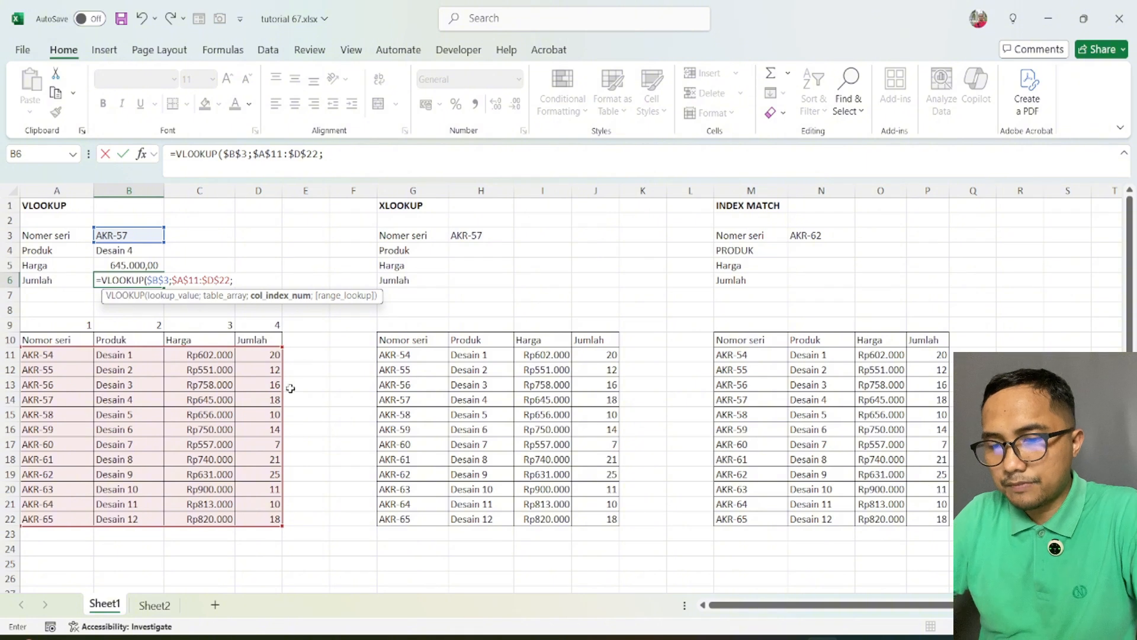
{"action": "type", "text": "4"}
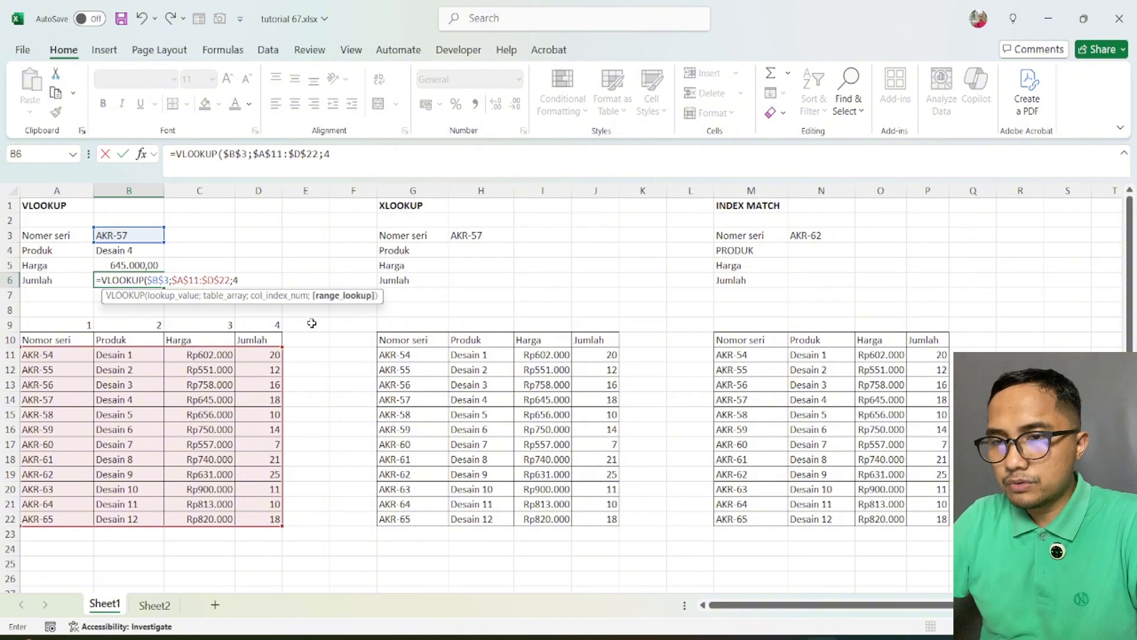
{"action": "type", "text": ";"}
{"action": "double_click", "coordinate": [286, 320]}
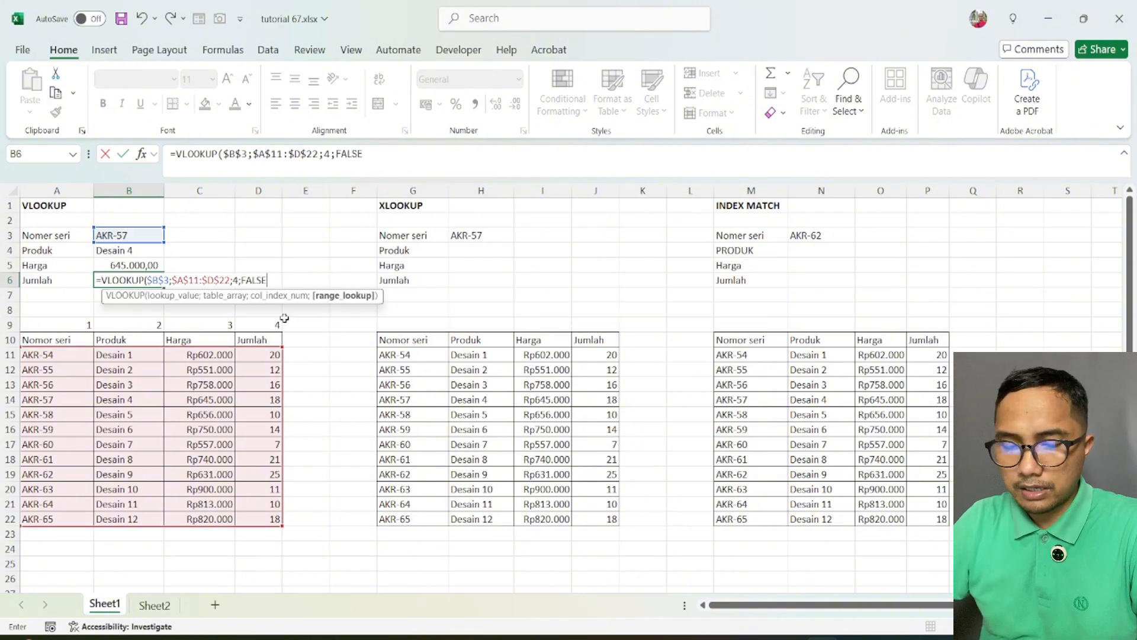
{"action": "type", "text": ")"}
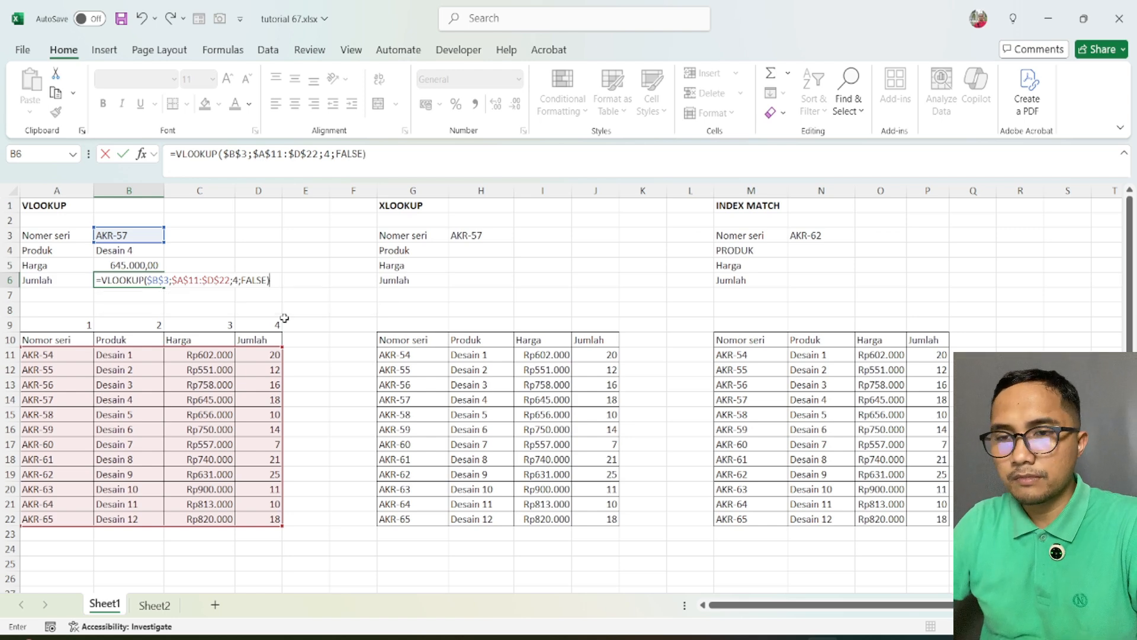
{"action": "key", "text": "Return"}
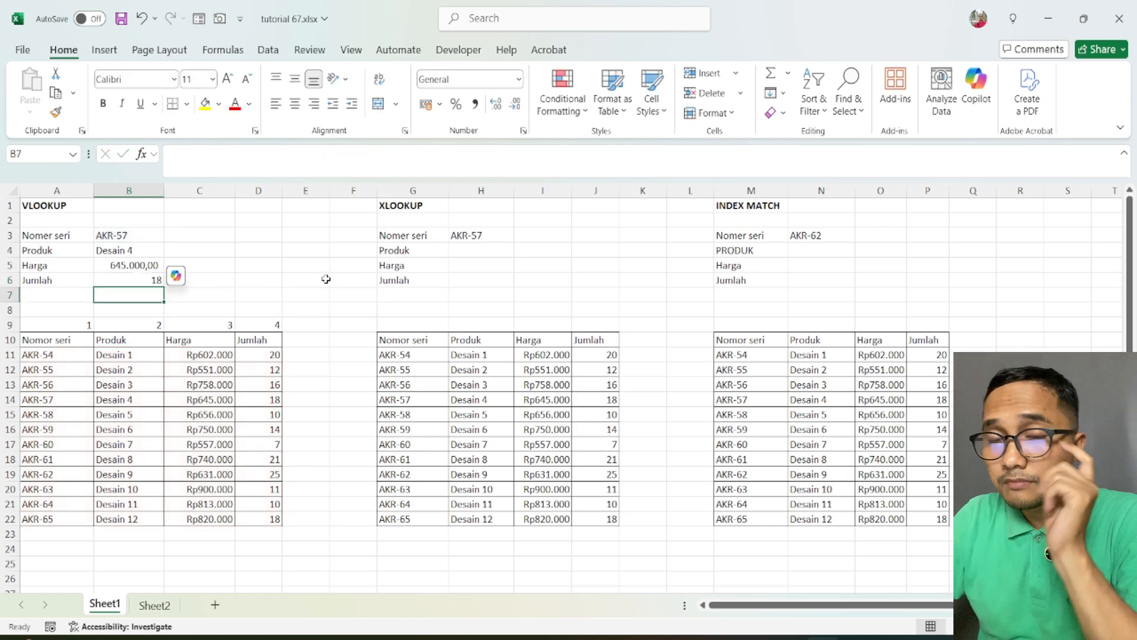
Start an XLOOKUP formula in H4 for Produk, with the absolute reference $H$3 as the lookup value.
{"action": "left_click", "coordinate": [508, 256]}
{"action": "type", "text": "="}
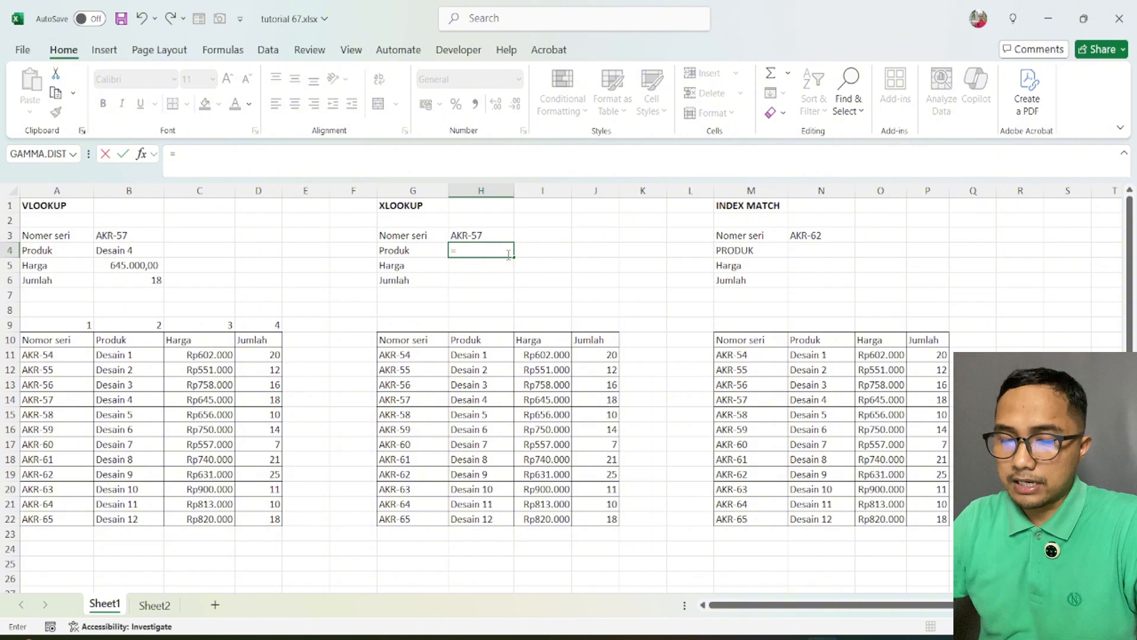
{"action": "type", "text": "xl"}
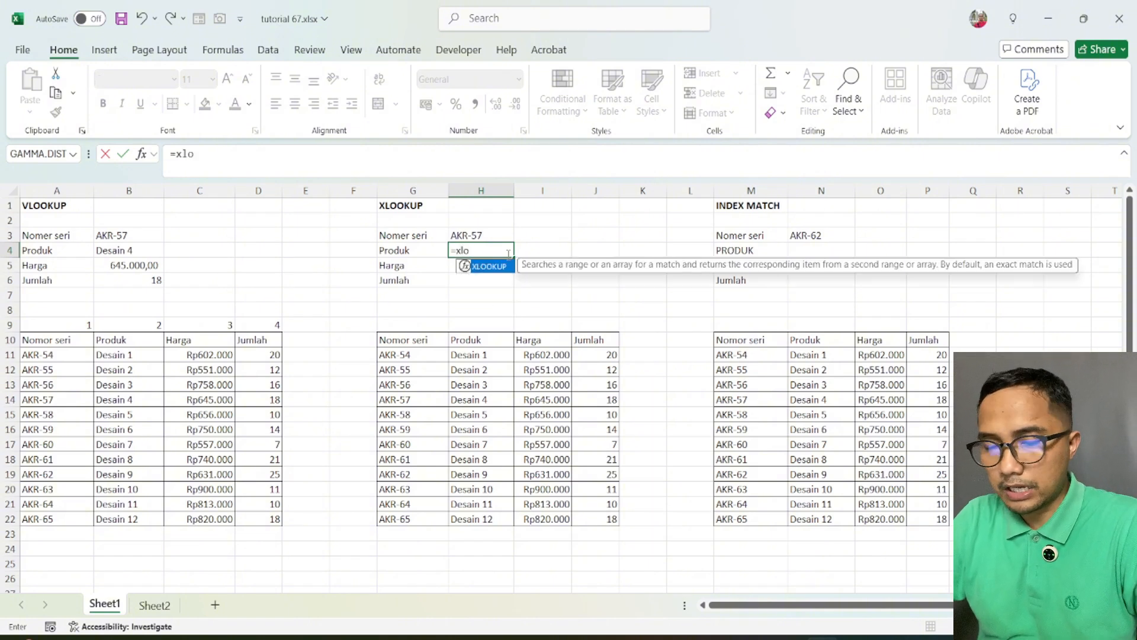
{"action": "type", "text": "o"}
{"action": "key", "text": "Tab"}
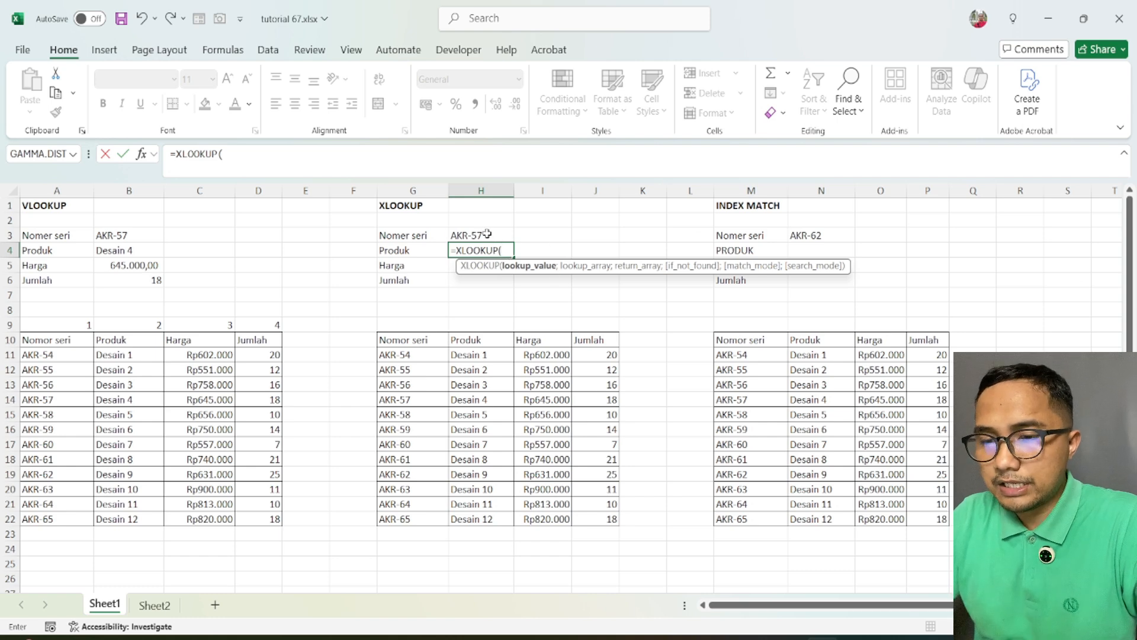
{"action": "left_click", "coordinate": [487, 234]}
{"action": "key", "text": "F4"}
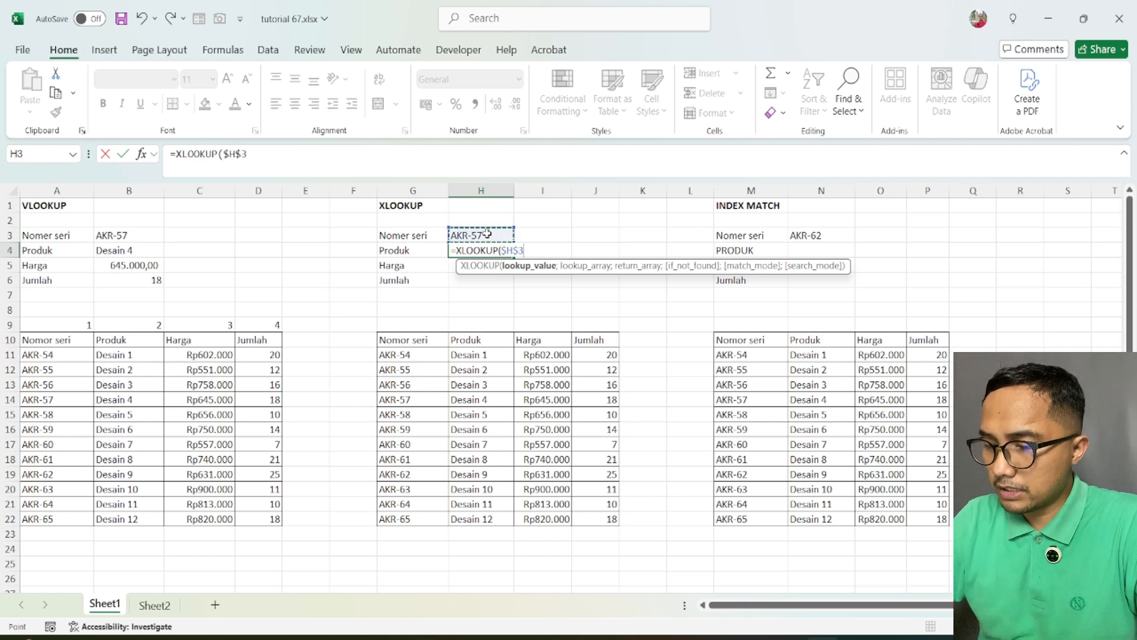
{"action": "type", "text": ";"}
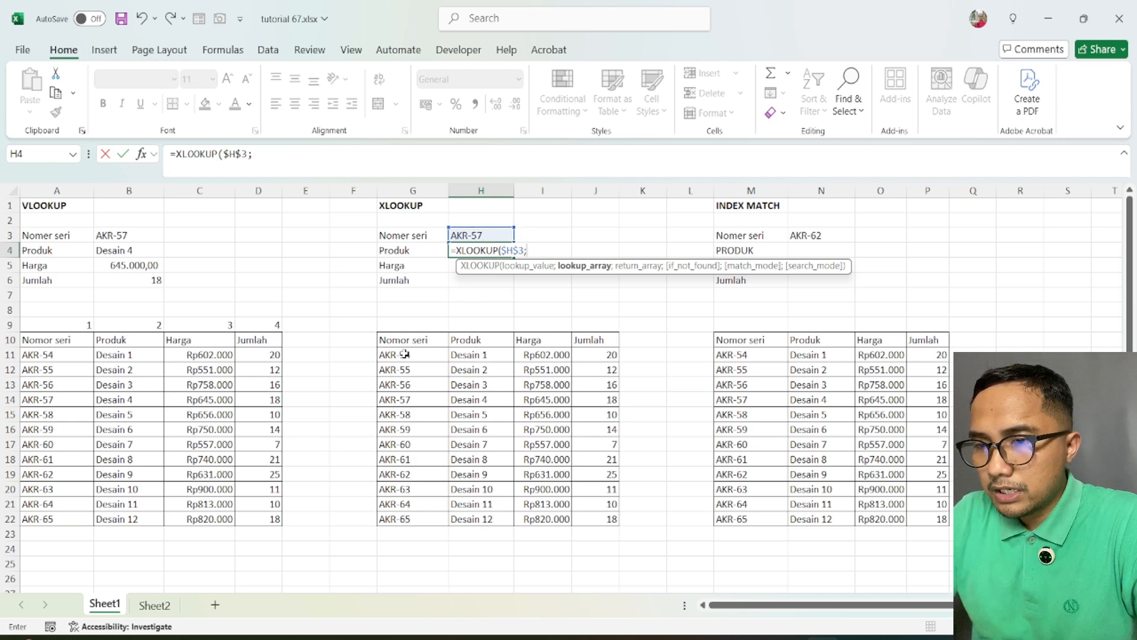
Give the Produk XLOOKUP the absolute lookup array $G$11:$G$22 and return array $H$11:$H$22.
{"action": "left_click_drag", "start_coordinate": [404, 354], "coordinate": [396, 513]}
{"action": "key", "text": "F4"}
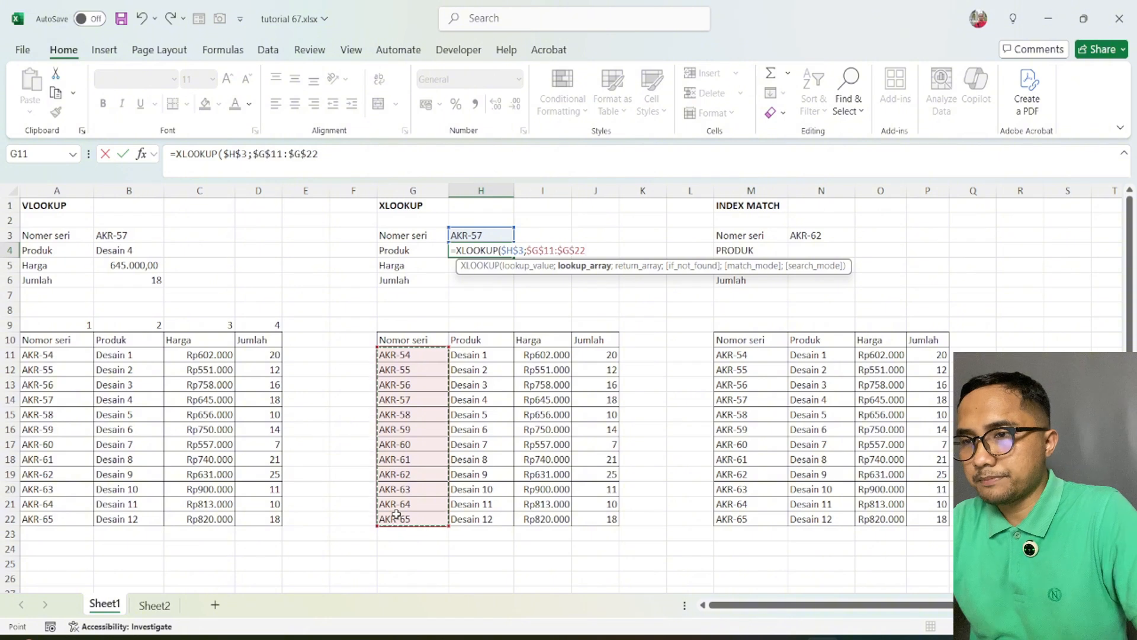
{"action": "type", "text": ";"}
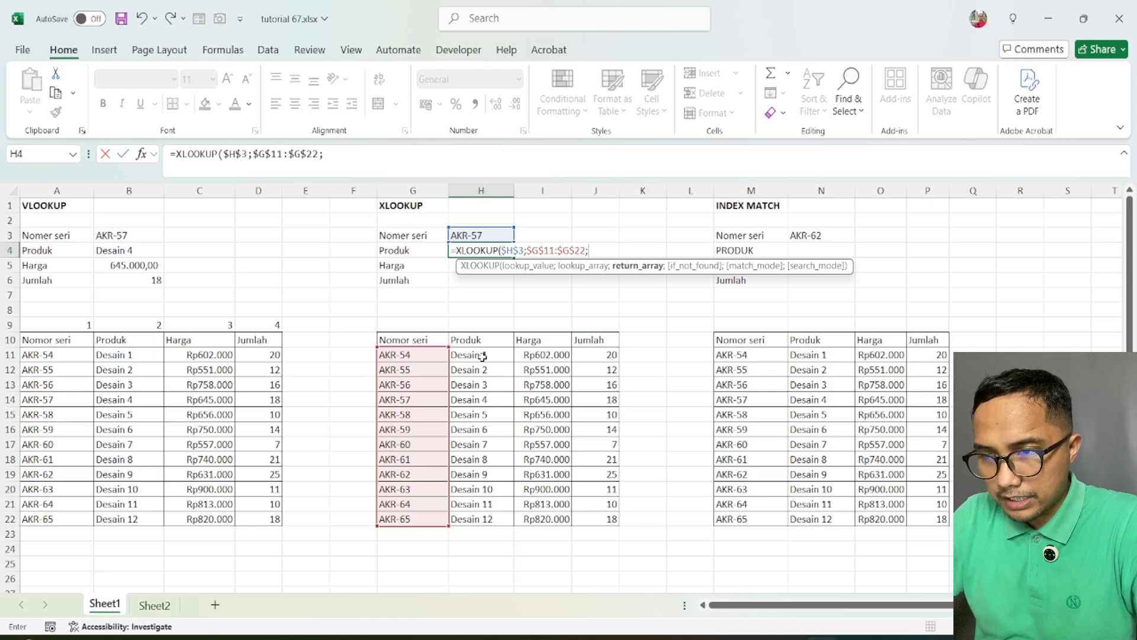
{"action": "left_click_drag", "start_coordinate": [483, 355], "coordinate": [478, 517]}
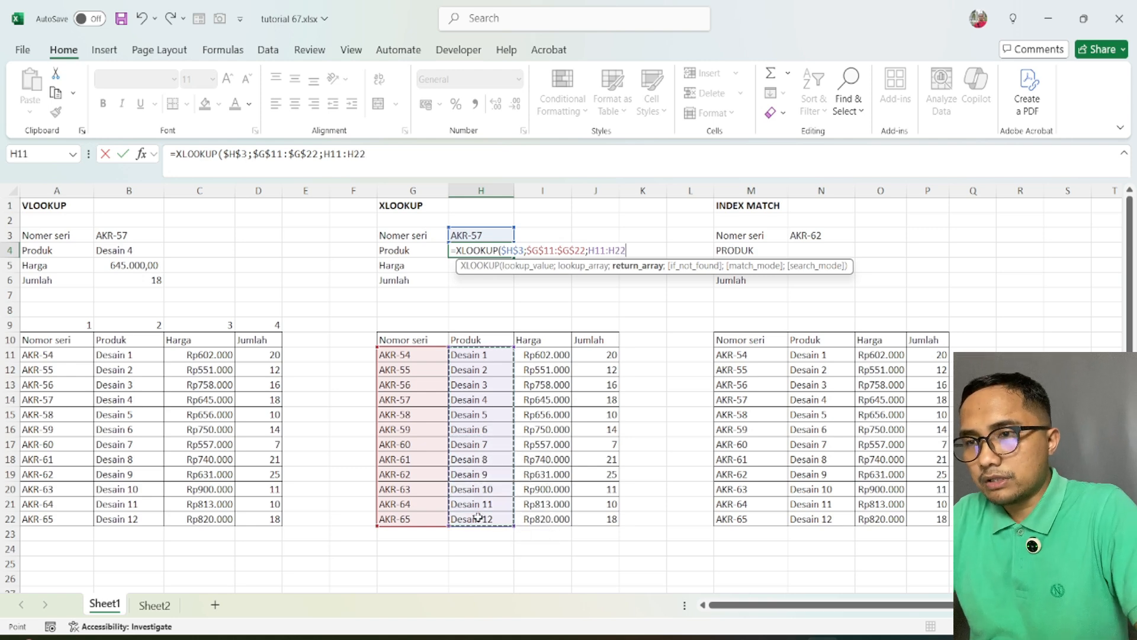
{"action": "key", "text": "F4"}
Finish the Produk XLOOKUP in H4 with 0 as the if-not-found value and match mode 0 for exact match.
{"action": "type", "text": ";0"}
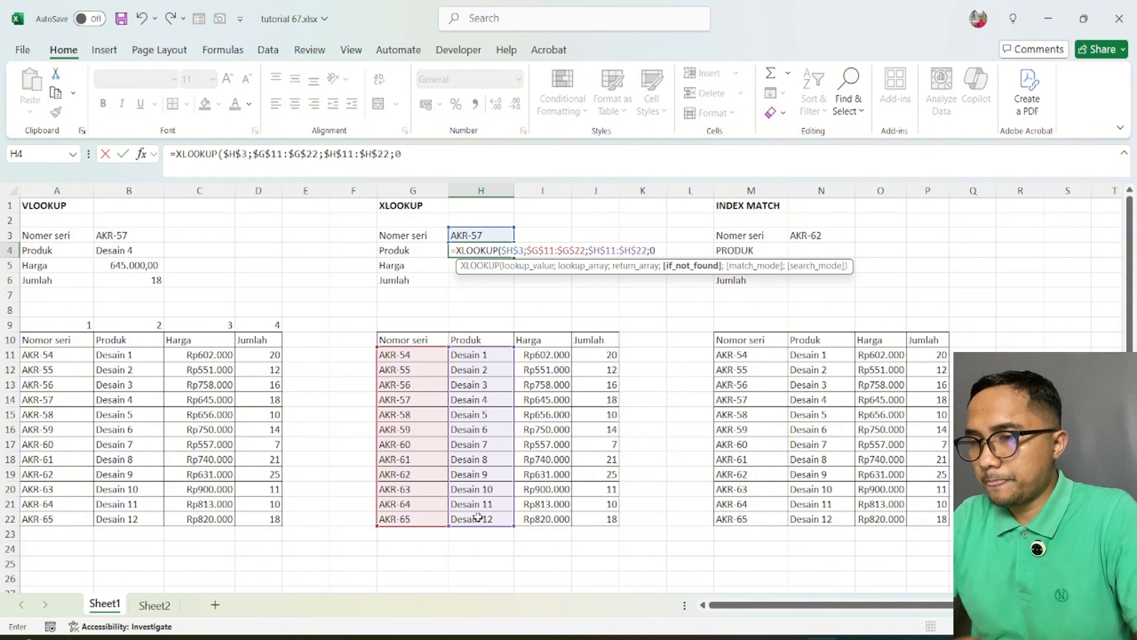
{"action": "type", "text": ";"}
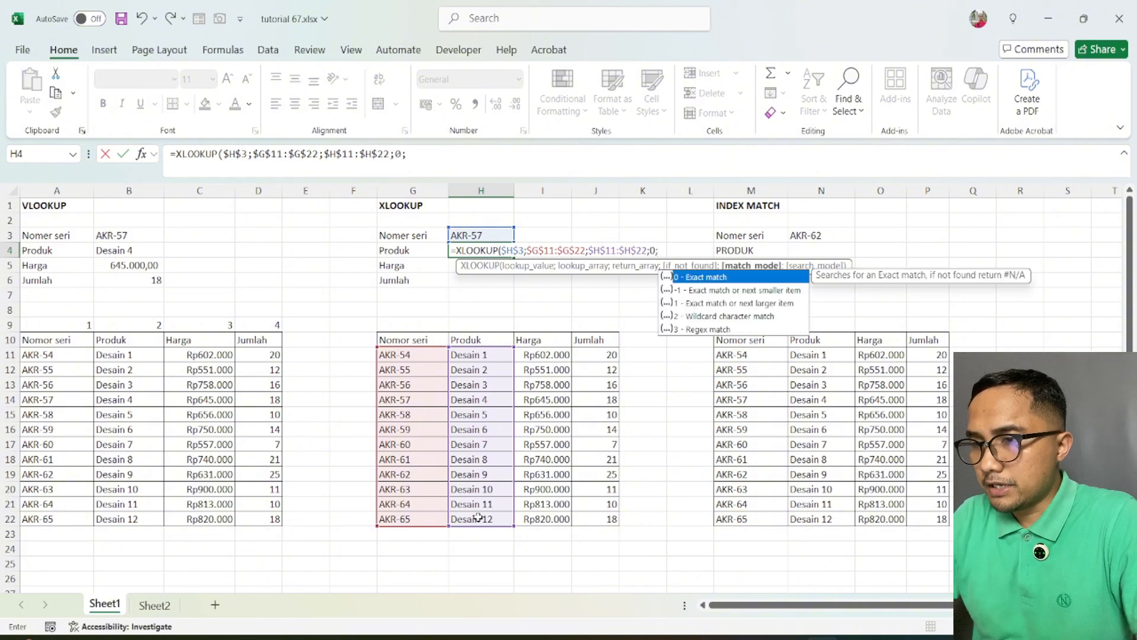
{"action": "type", "text": "0"}
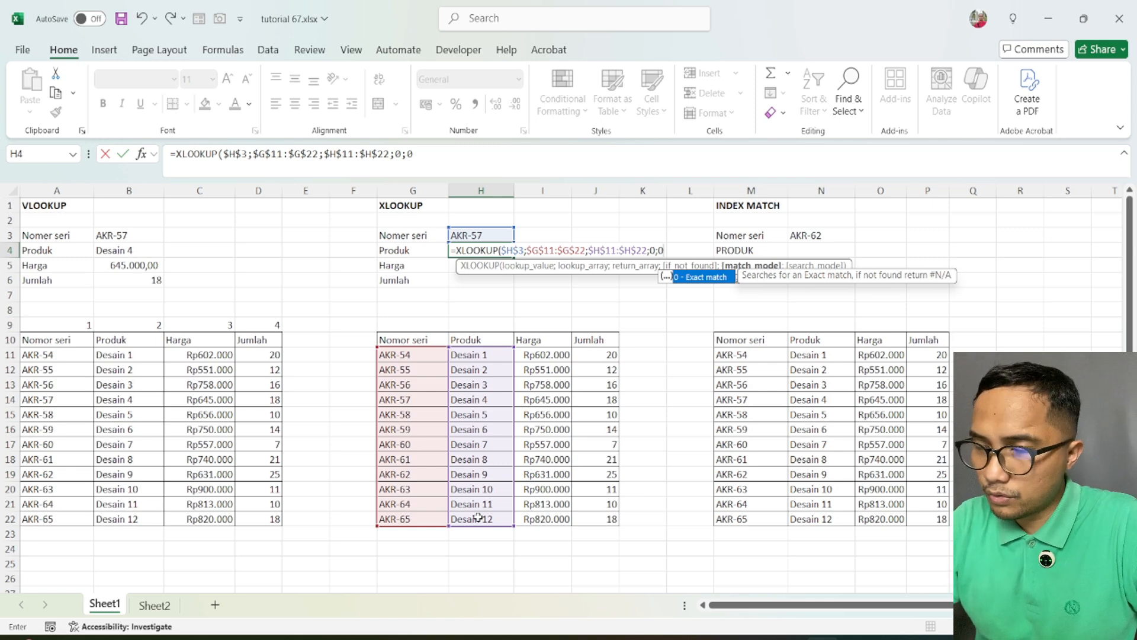
{"action": "type", "text": ")"}
{"action": "key", "text": "Return"}
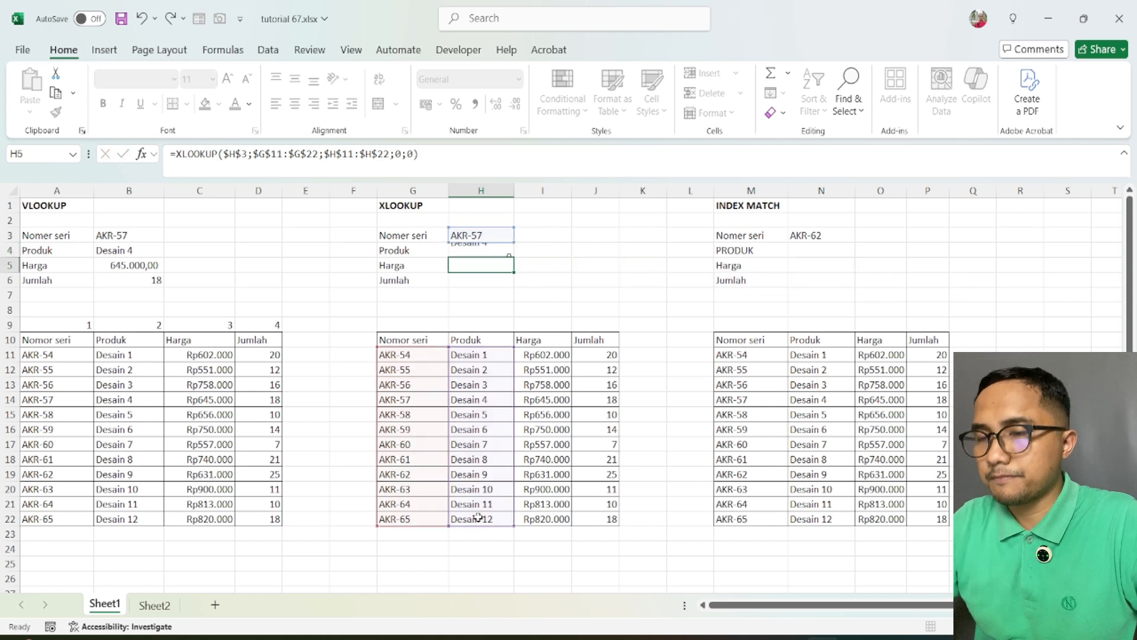
{"action": "left_click", "coordinate": [492, 236]}
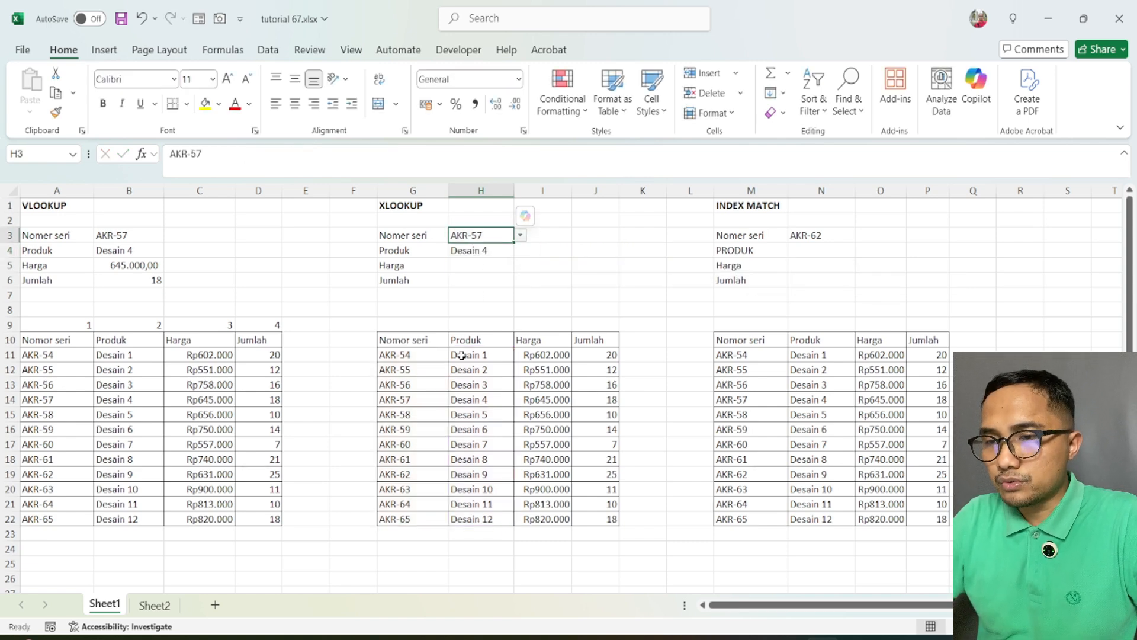
{"action": "left_click", "coordinate": [480, 402]}
{"action": "left_click", "coordinate": [492, 254]}
Start an XLOOKUP formula in H5 for Harga, with the absolute reference $H$3 as the lookup value.
{"action": "left_click", "coordinate": [485, 267]}
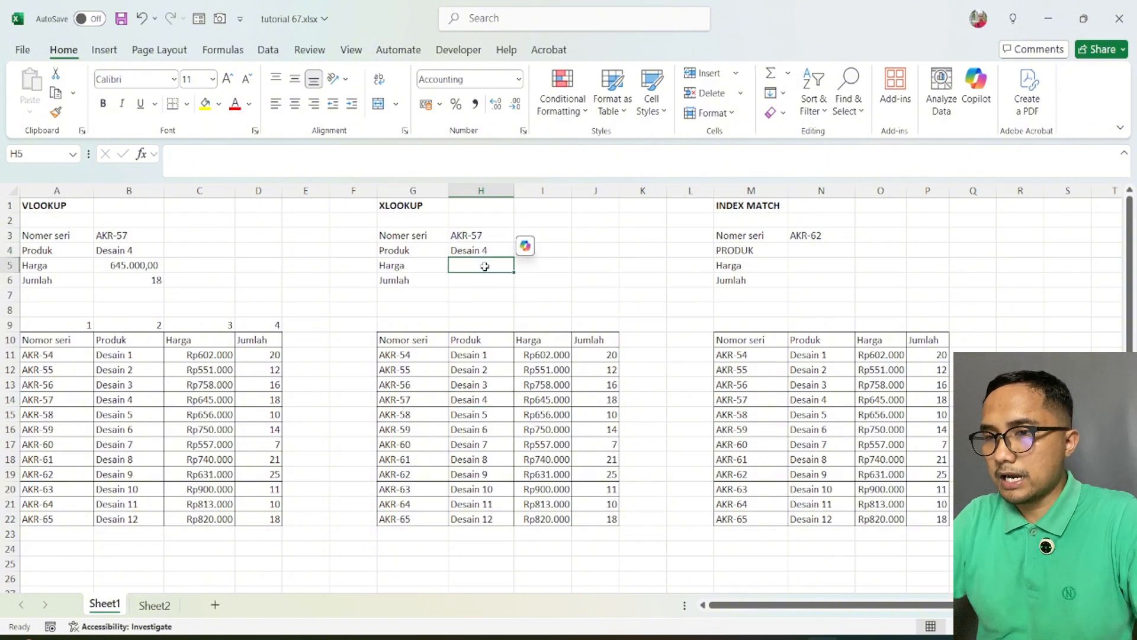
{"action": "type", "text": "=xl"}
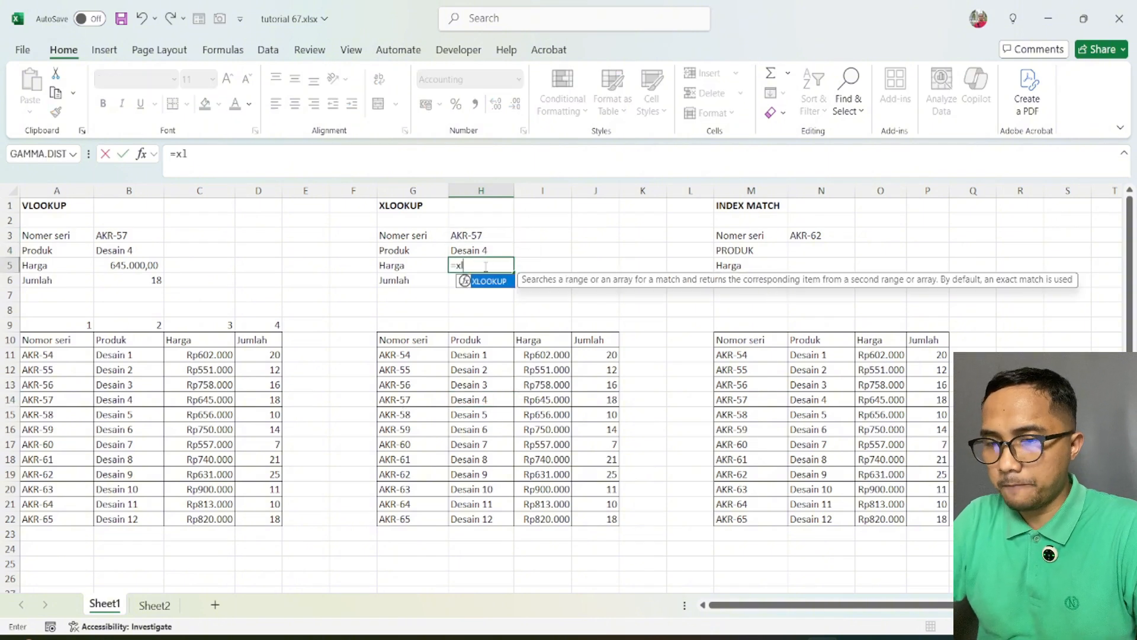
{"action": "type", "text": "o"}
{"action": "key", "text": "Tab"}
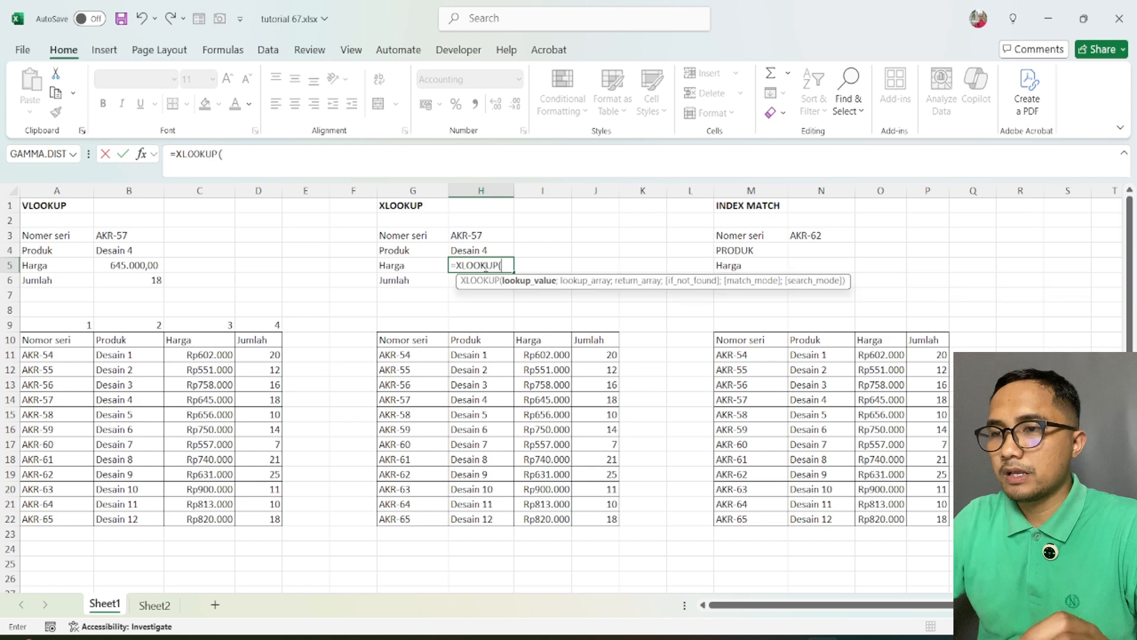
{"action": "left_click", "coordinate": [494, 232]}
{"action": "key", "text": "F4"}
{"action": "type", "text": ";"}
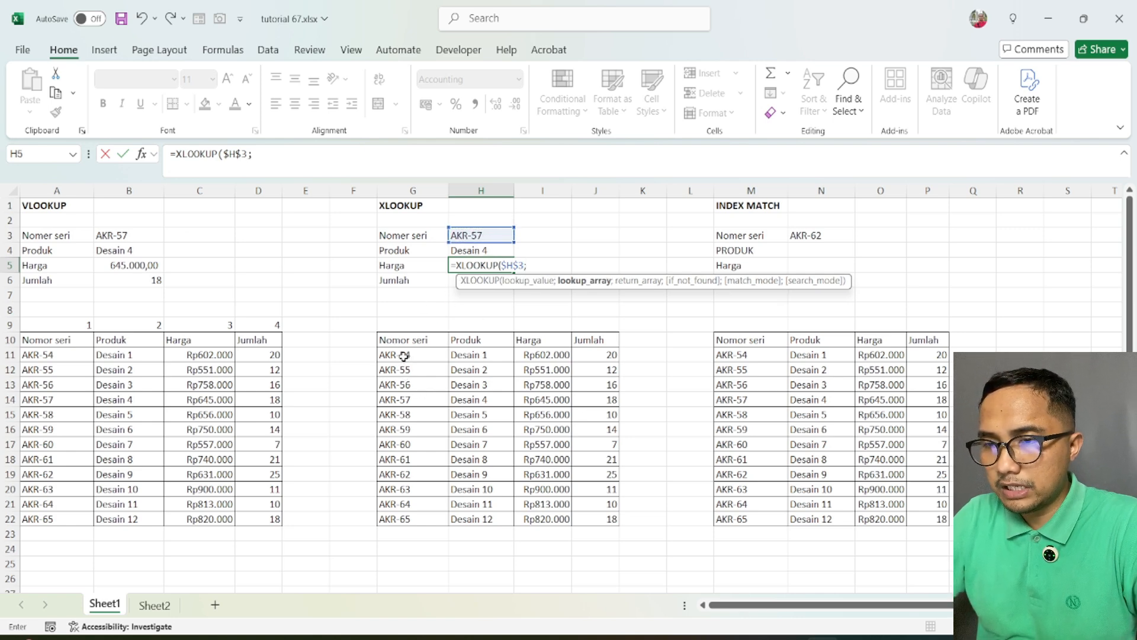
Give the Harga XLOOKUP the absolute lookup array $G$11:$G$22 and return array $I$11:$I$22.
{"action": "left_click_drag", "start_coordinate": [405, 355], "coordinate": [400, 514]}
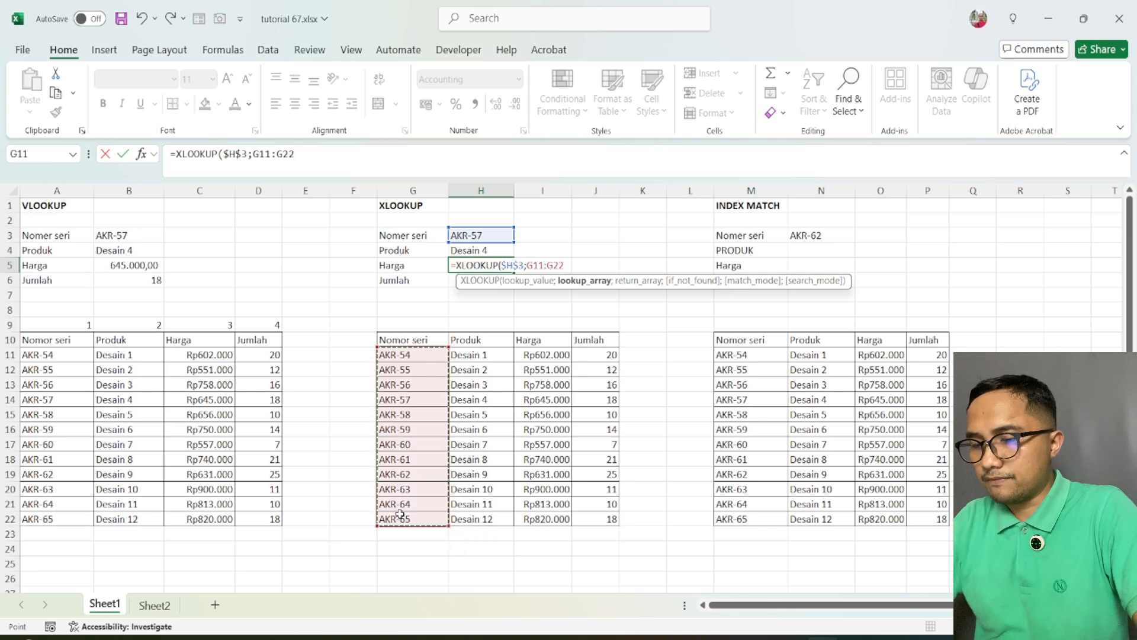
{"action": "key", "text": "F4"}
{"action": "type", "text": ";"}
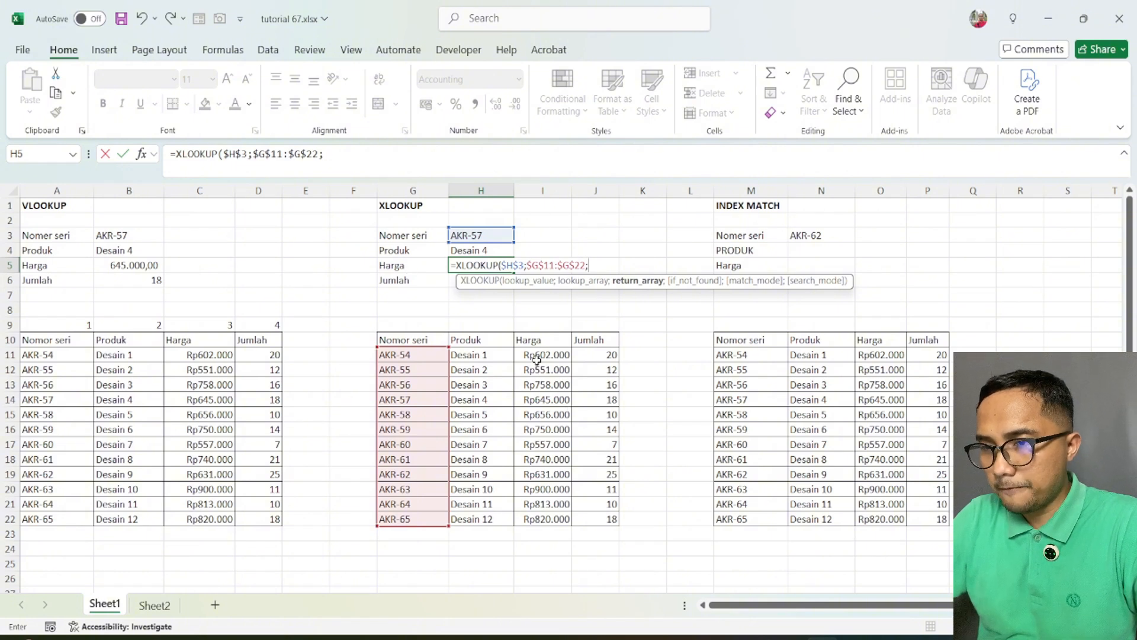
{"action": "left_click_drag", "start_coordinate": [536, 359], "coordinate": [540, 515]}
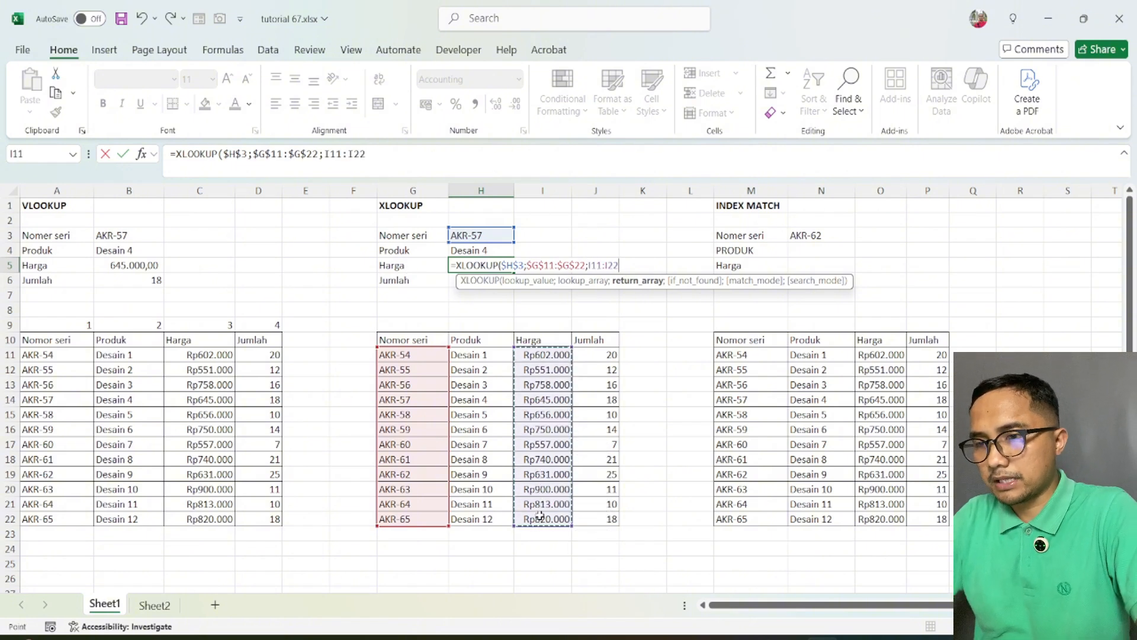
{"action": "key", "text": "F4"}
Finish the Harga XLOOKUP in H5 with 0 as the if-not-found value and match mode 0 for exact match.
{"action": "type", "text": ";"}
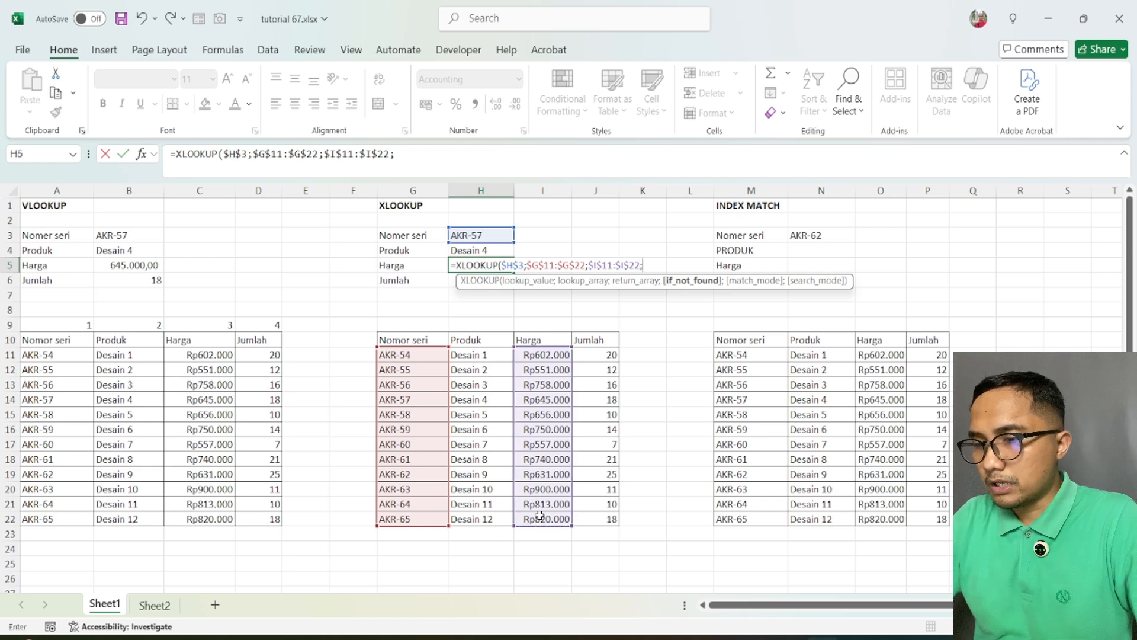
{"action": "type", "text": "0"}
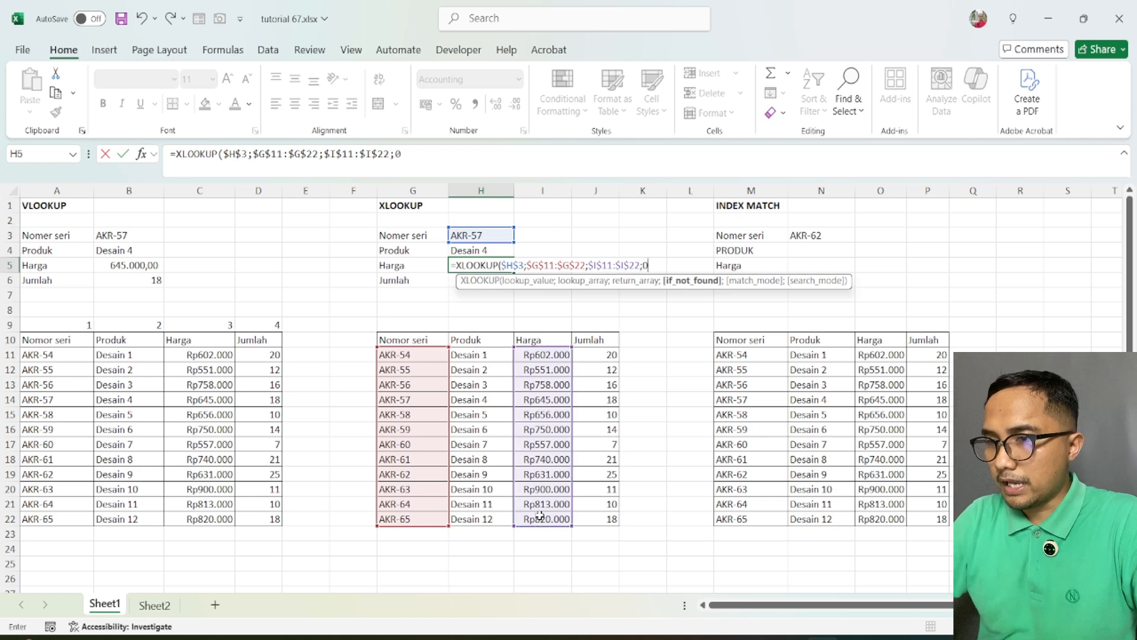
{"action": "type", "text": ";0"}
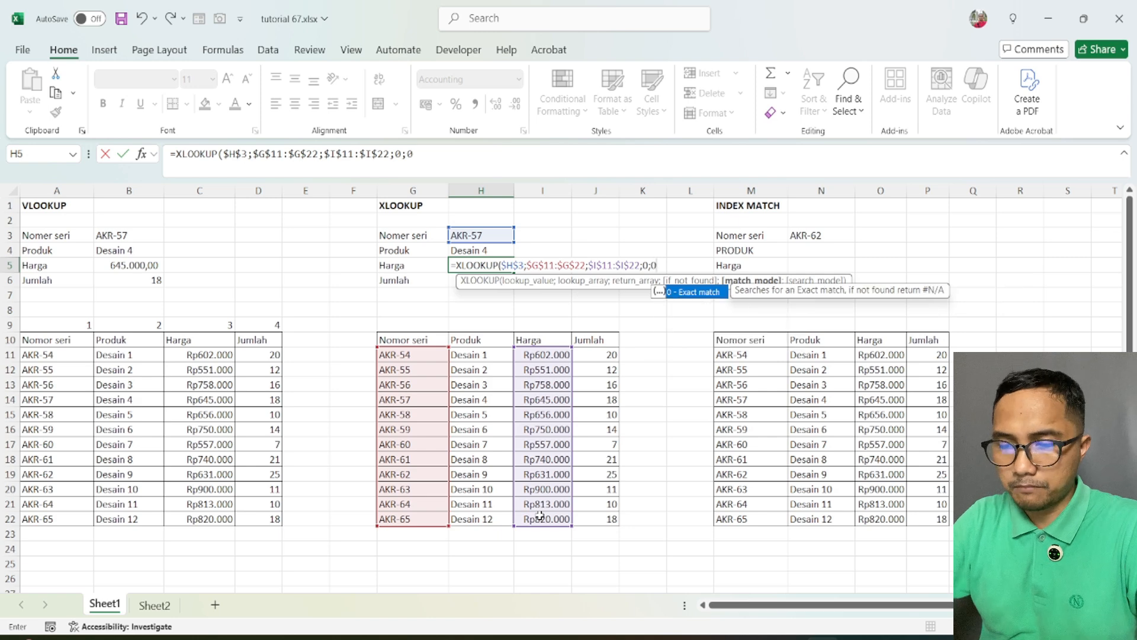
{"action": "type", "text": ")"}
{"action": "key", "text": "Return"}
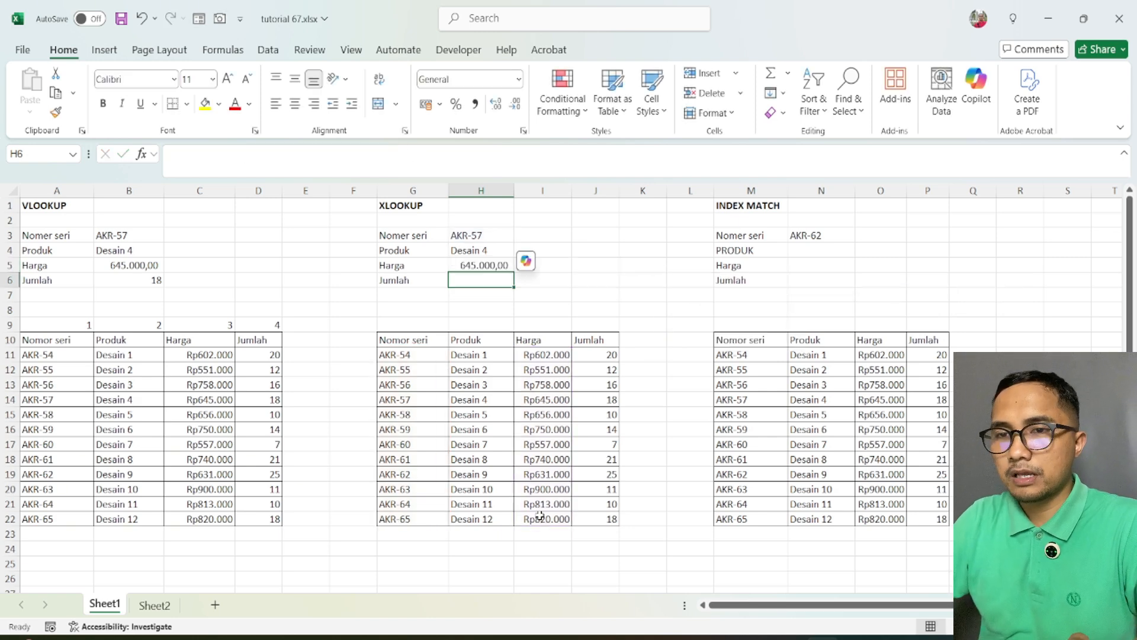
{"action": "left_click", "coordinate": [148, 263]}
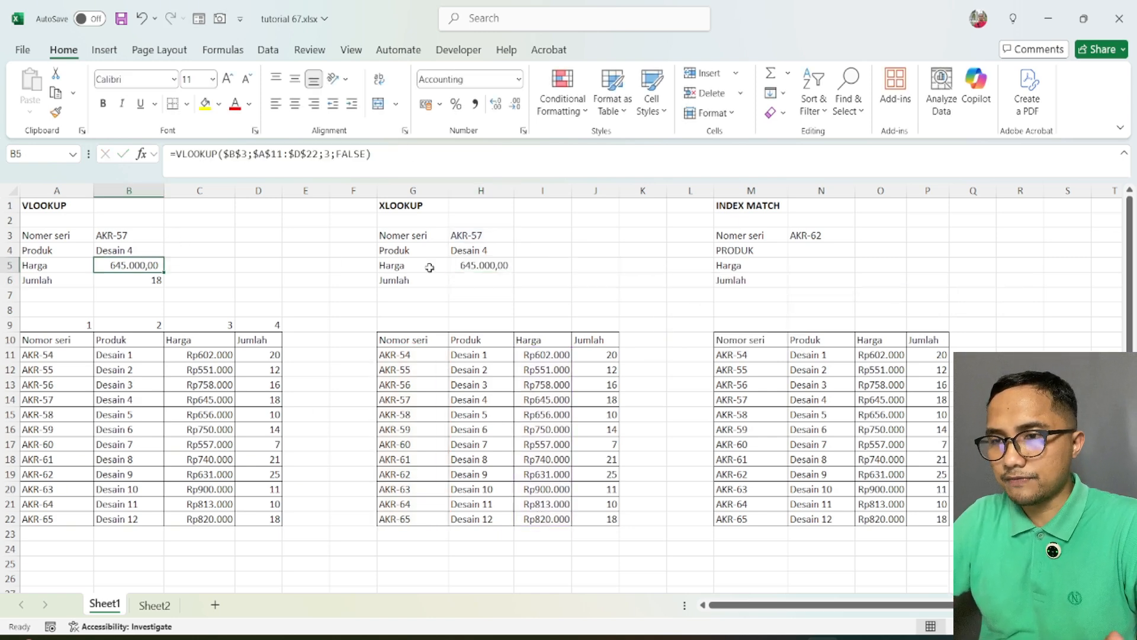
{"action": "left_click", "coordinate": [470, 266]}
Start an XLOOKUP formula in H6 for Jumlah, with the absolute reference $H$3 as the lookup value.
{"action": "left_click", "coordinate": [474, 282]}
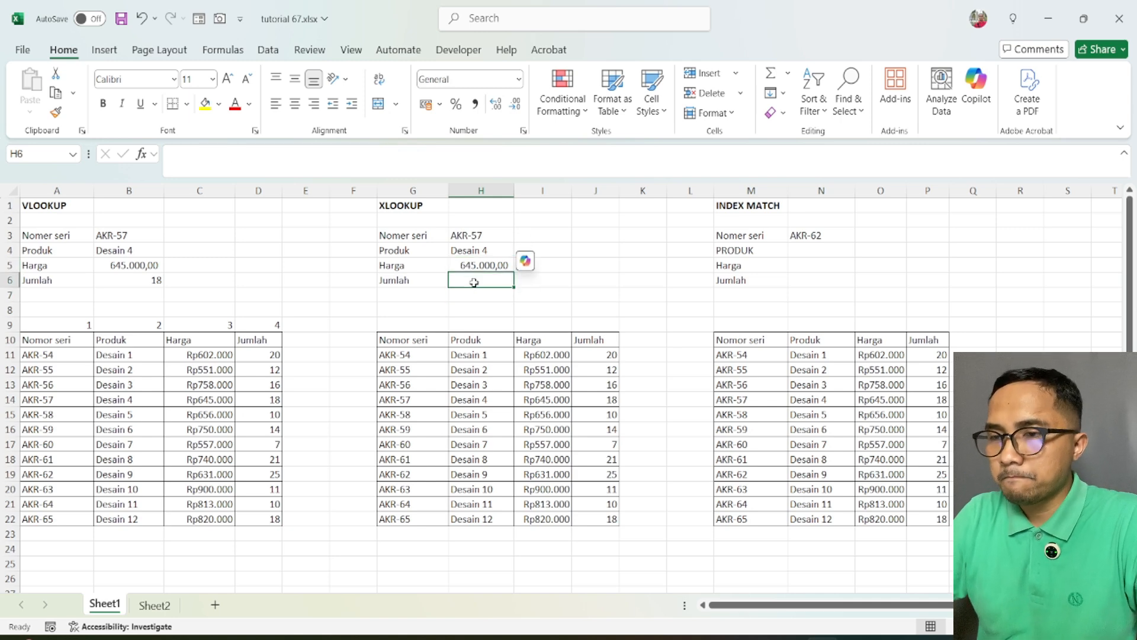
{"action": "type", "text": "=xl"}
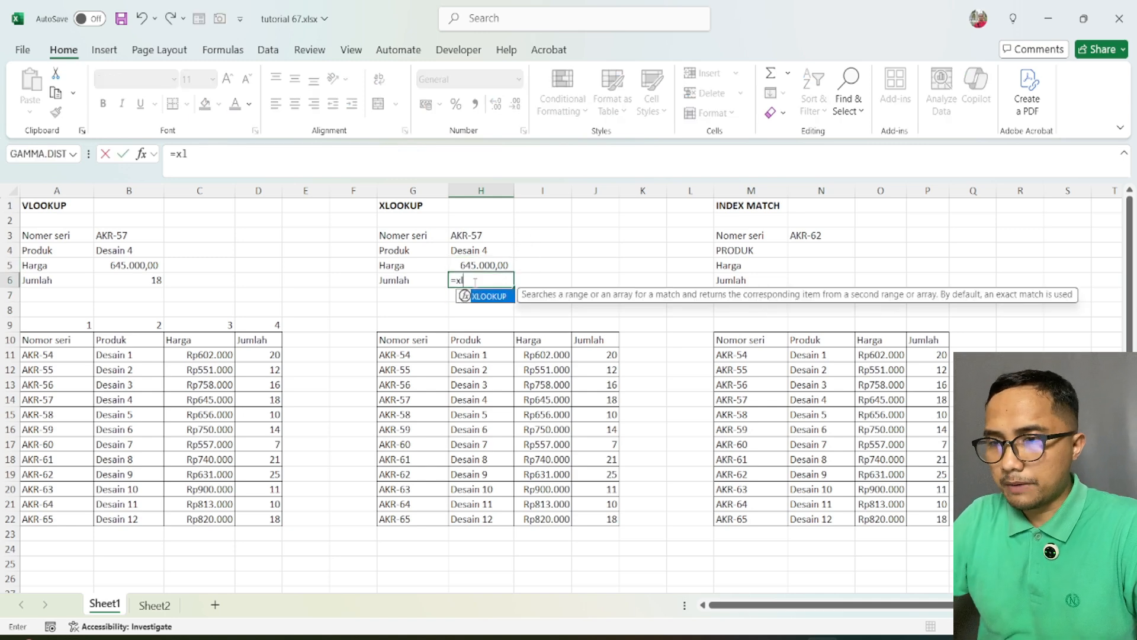
{"action": "key", "text": "Tab"}
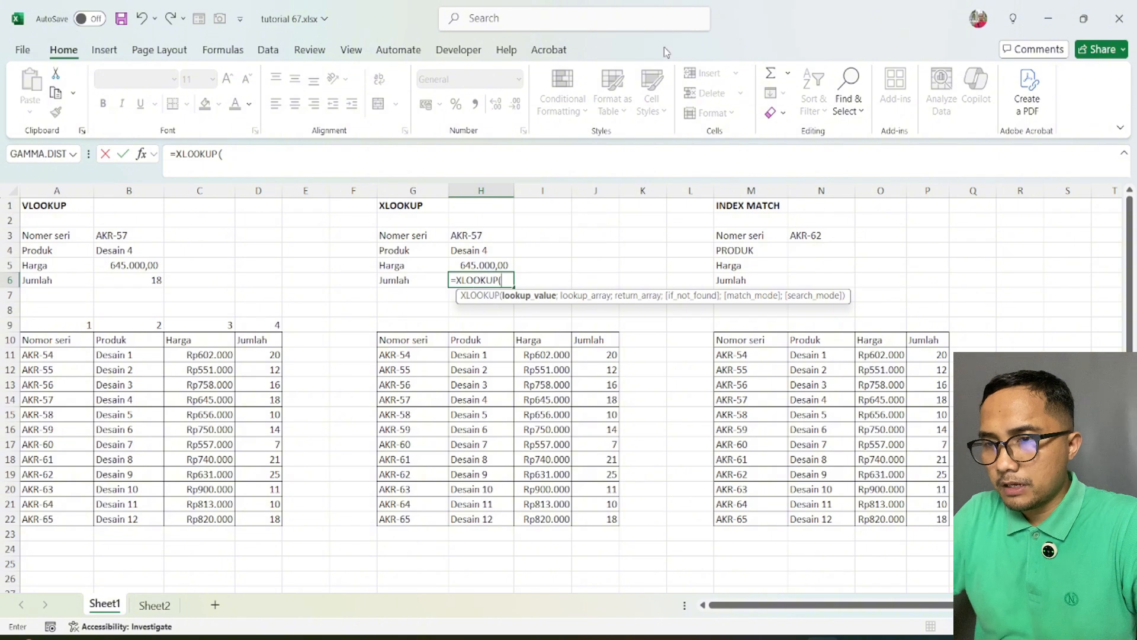
{"action": "left_click", "coordinate": [477, 237]}
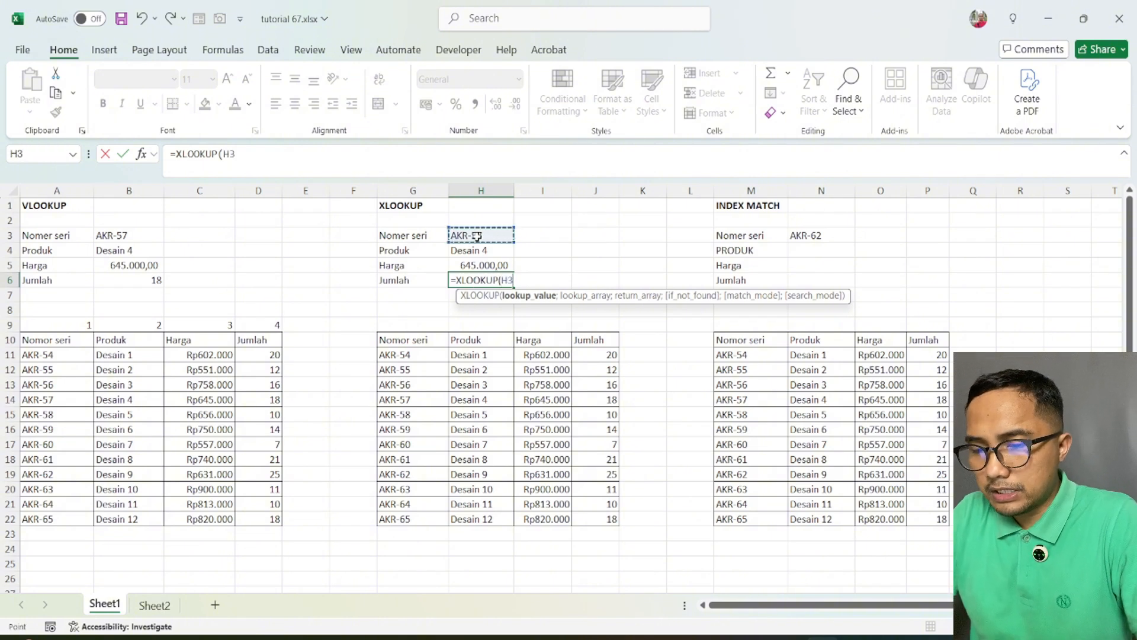
{"action": "key", "text": "F4"}
{"action": "type", "text": ";"}
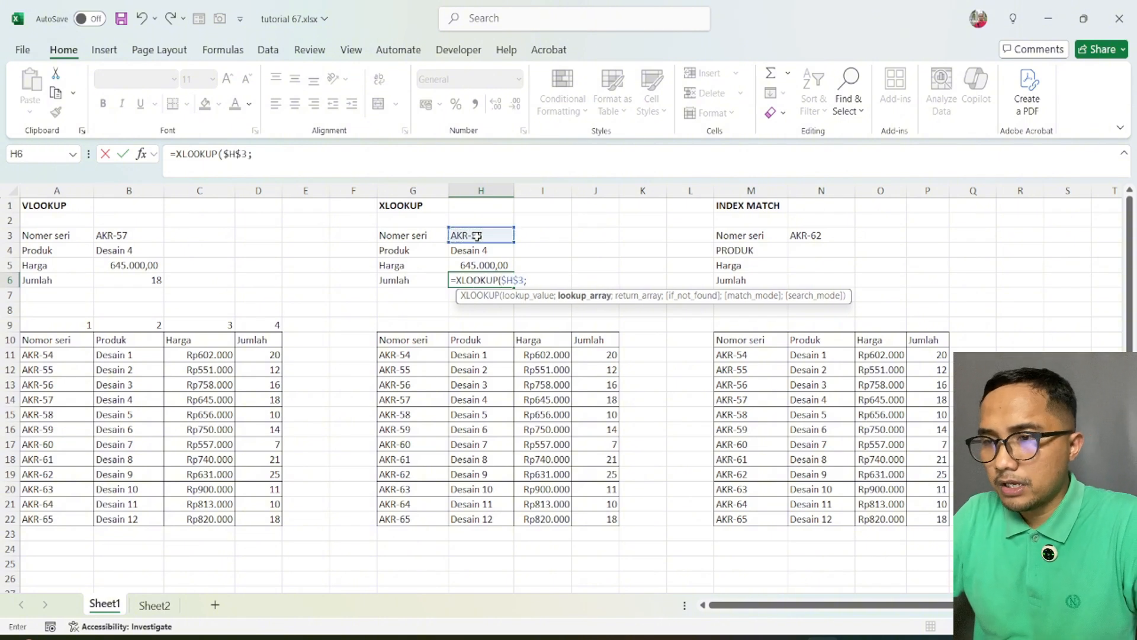
Give the Jumlah XLOOKUP the absolute lookup array $G$11:$G$22 and return array $J$11:$J$22.
{"action": "left_click_drag", "start_coordinate": [414, 358], "coordinate": [410, 514]}
{"action": "key", "text": "F4"}
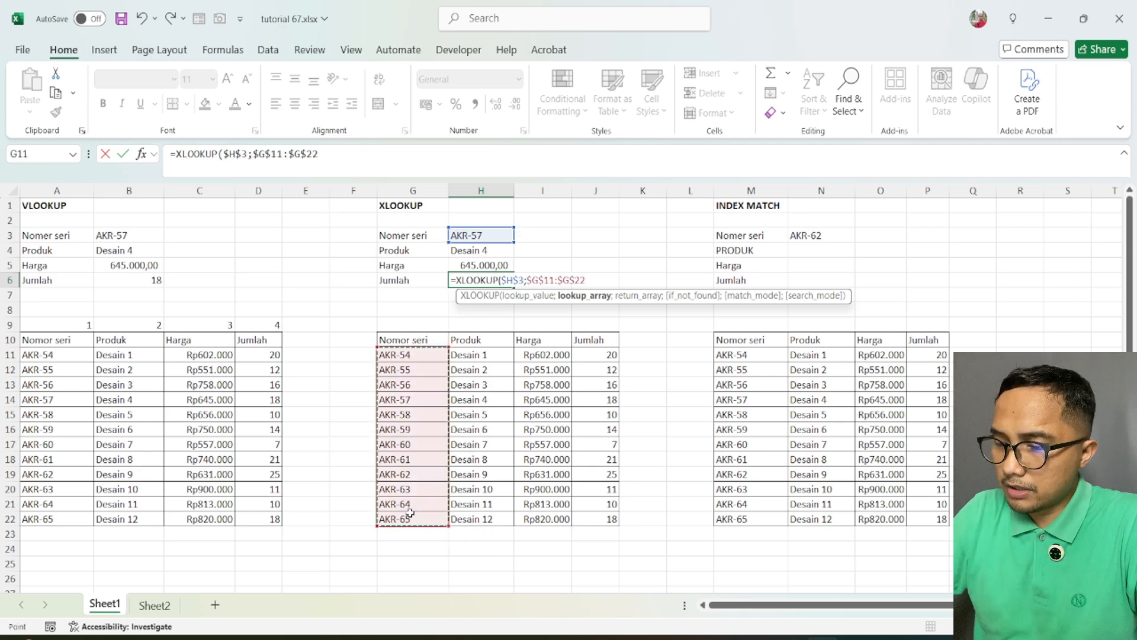
{"action": "type", "text": ";"}
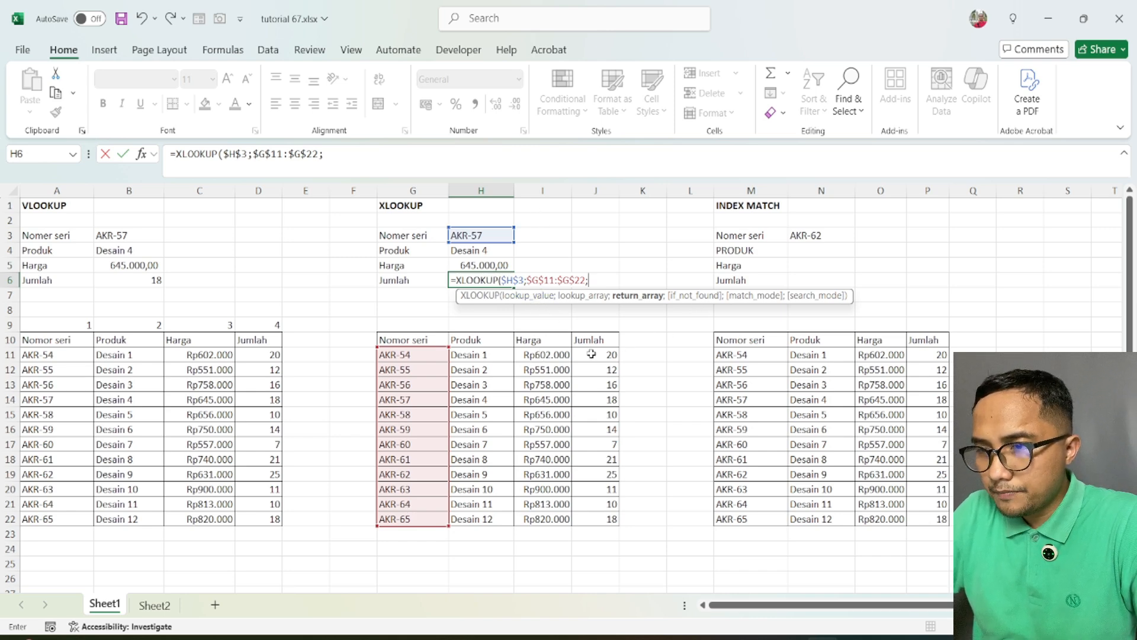
{"action": "left_click_drag", "start_coordinate": [593, 355], "coordinate": [595, 518]}
{"action": "key", "text": "F4"}
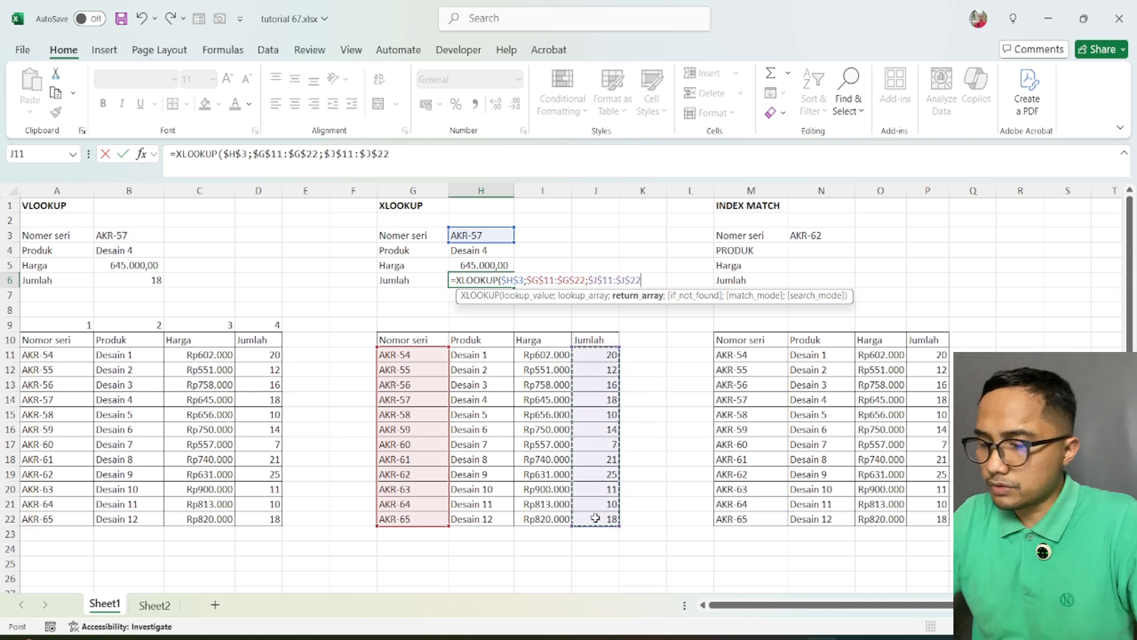
Finish the Jumlah XLOOKUP in H6 with 0 as the if-not-found value and match mode 0 for exact match.
{"action": "type", "text": ";"}
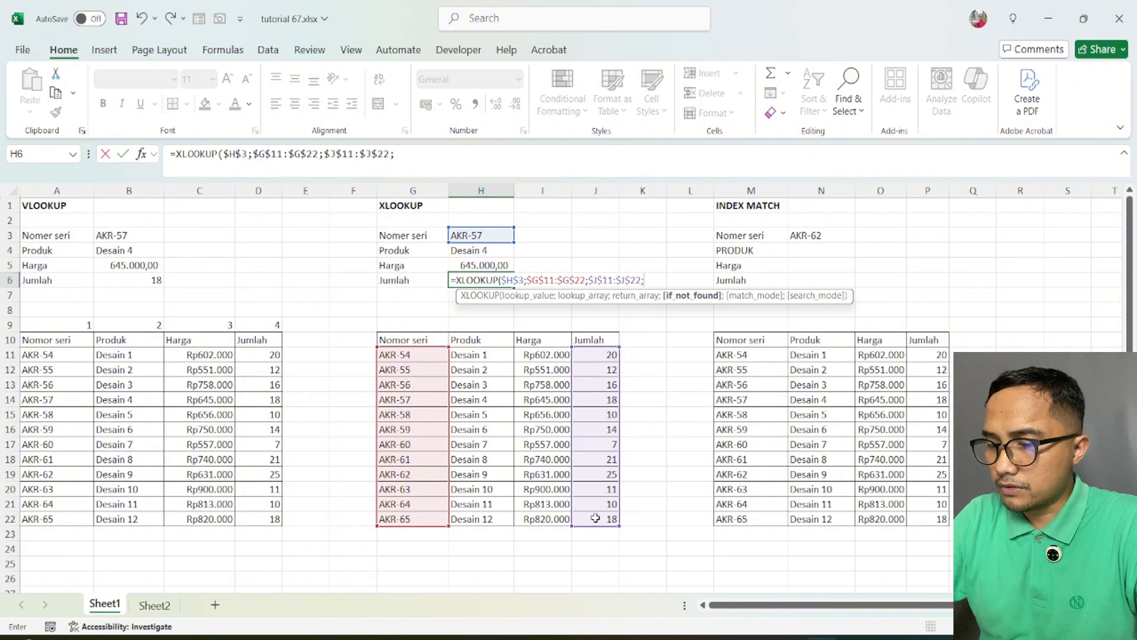
{"action": "type", "text": "0;"}
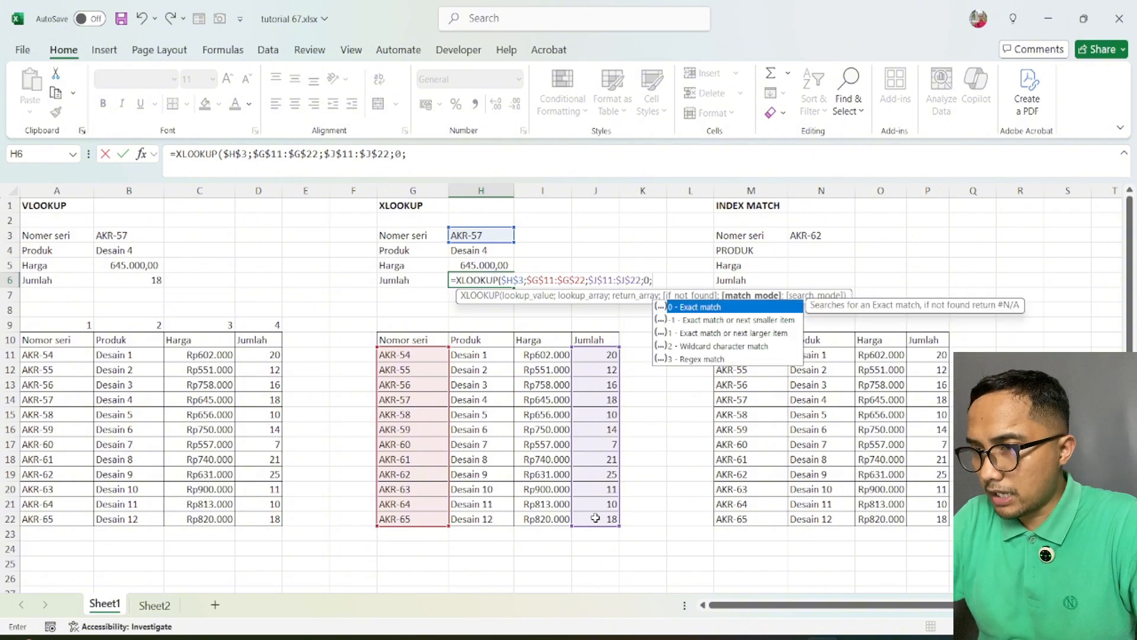
{"action": "type", "text": "0"}
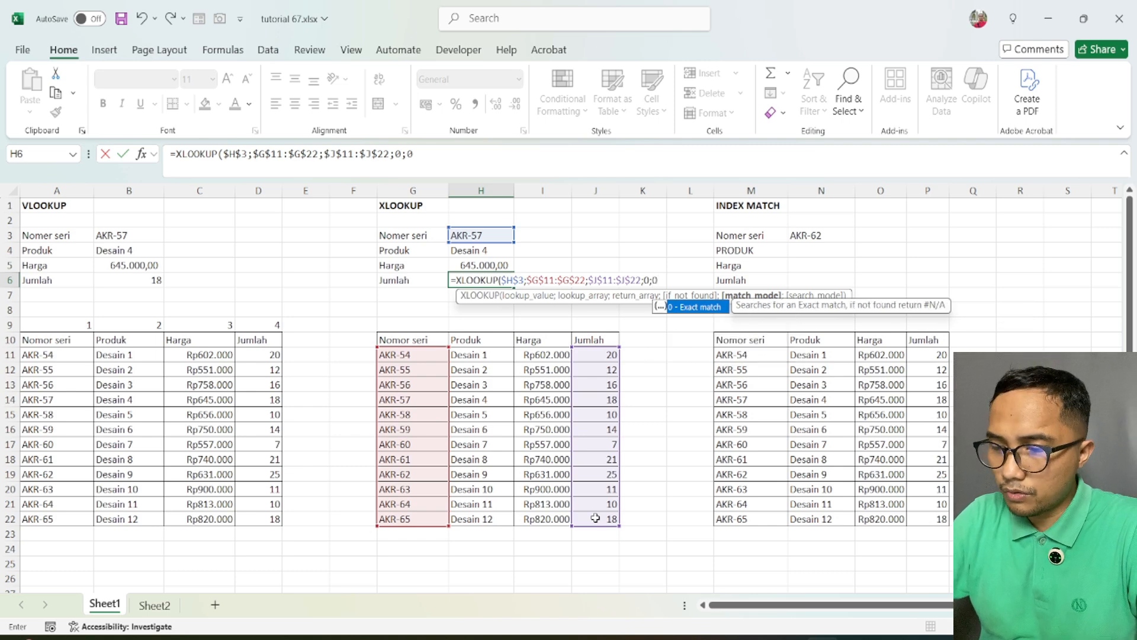
{"action": "type", "text": ")"}
{"action": "key", "text": "Return"}
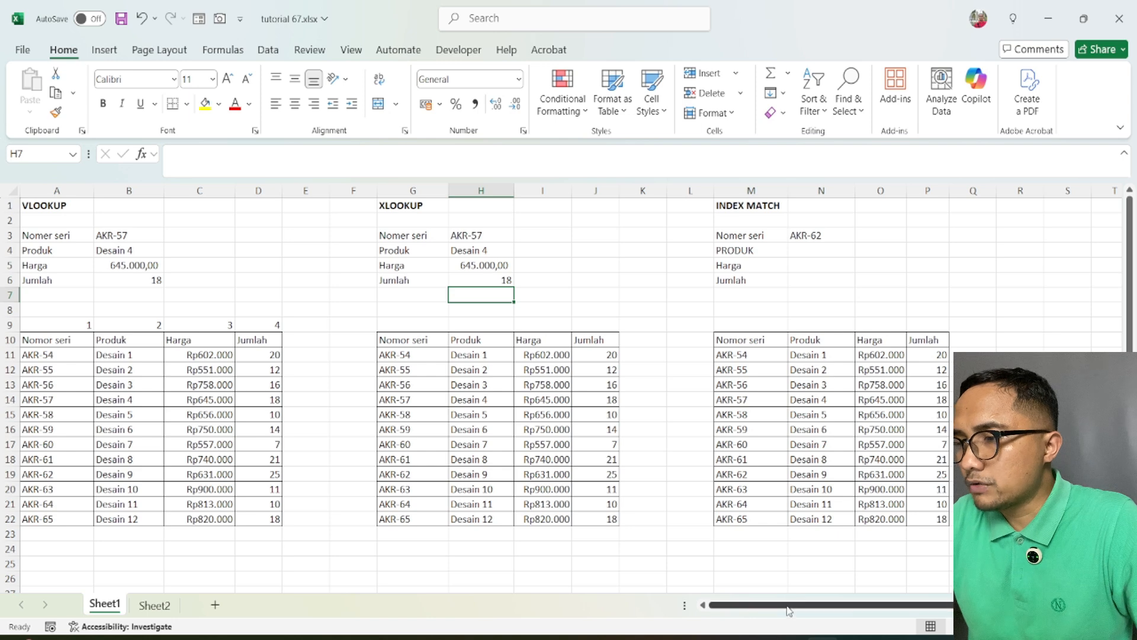
Start an INDEX formula in N4 for PRODUK, with the absolute range $N$11:$N$22 as its array.
{"action": "left_click_drag", "start_coordinate": [789, 610], "coordinate": [796, 610]}
{"action": "left_click", "coordinate": [792, 250]}
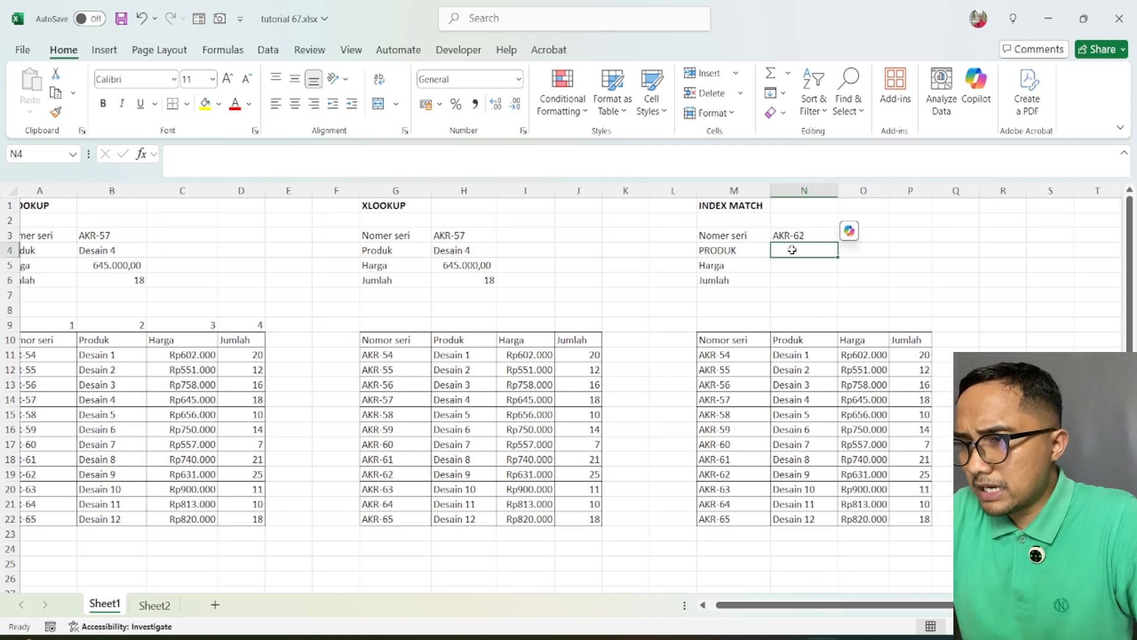
{"action": "type", "text": "="}
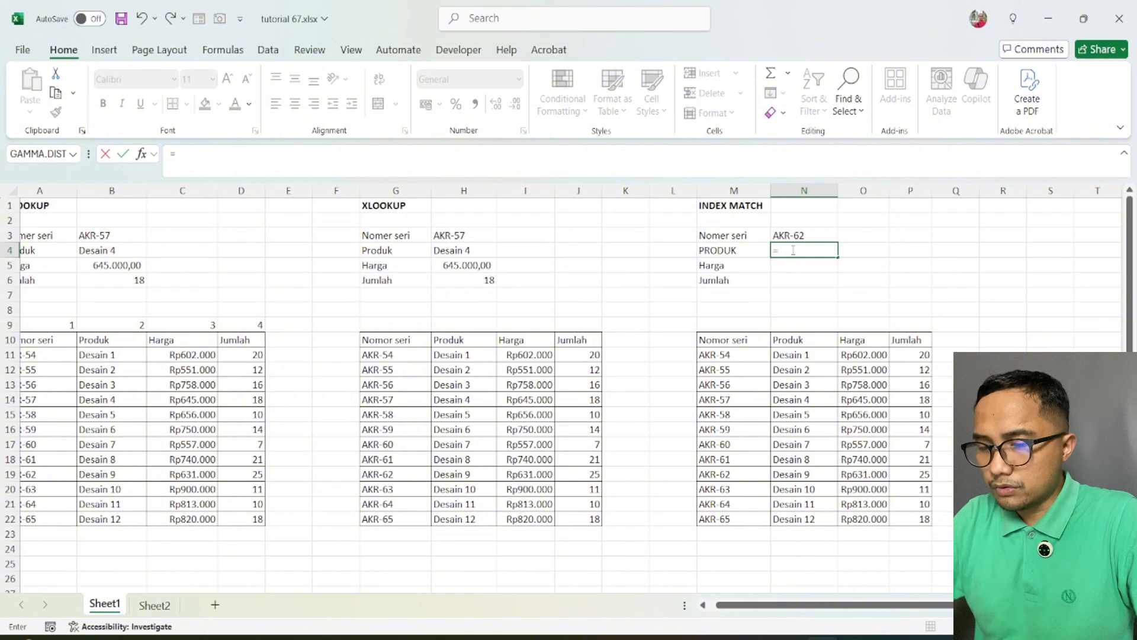
{"action": "type", "text": "index"}
{"action": "key", "text": "Tab"}
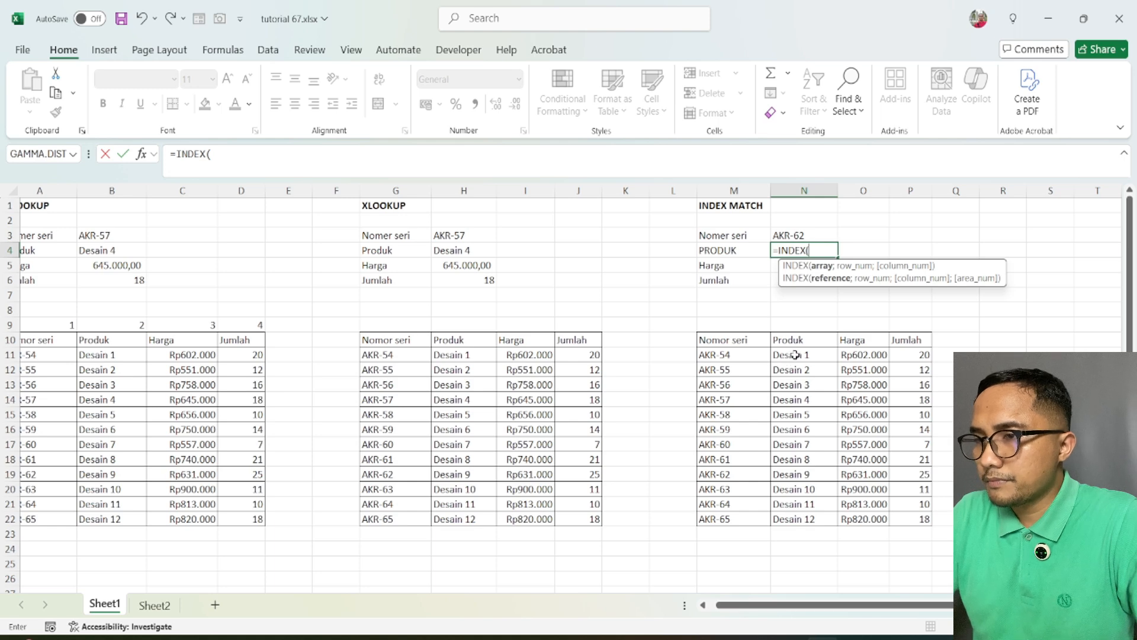
{"action": "left_click_drag", "start_coordinate": [795, 354], "coordinate": [796, 518]}
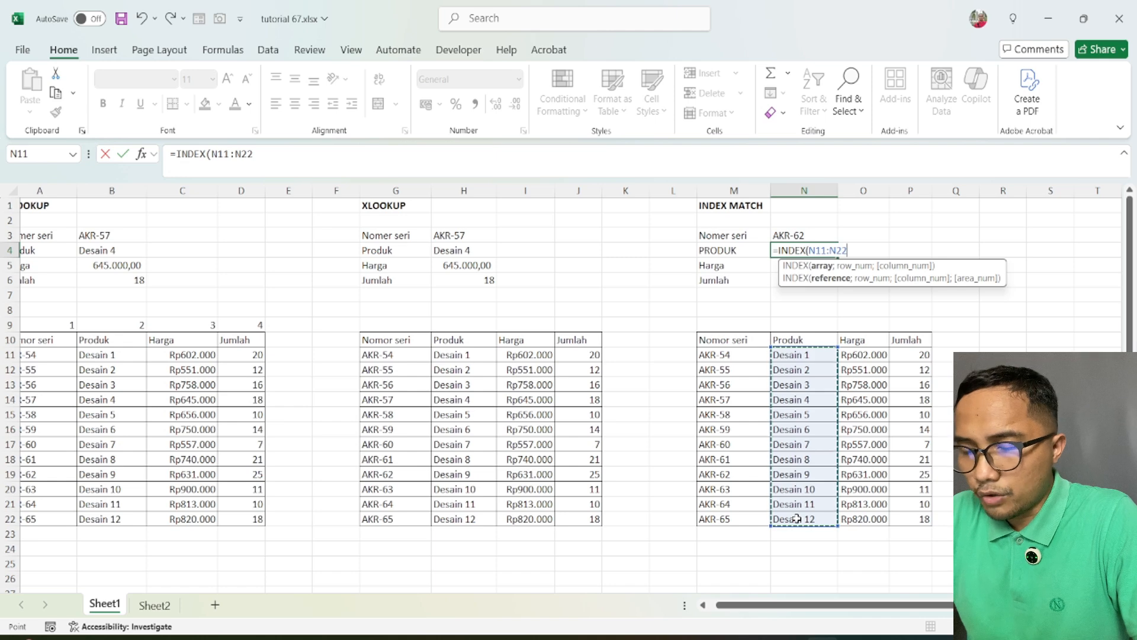
{"action": "key", "text": "F4"}
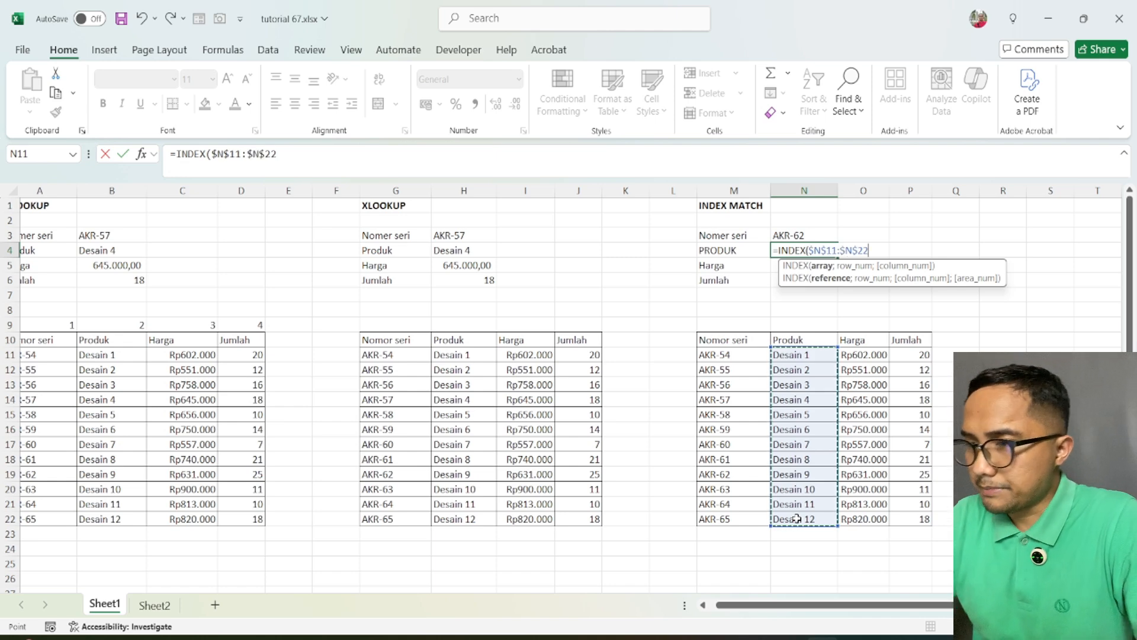
{"action": "type", "text": ";"}
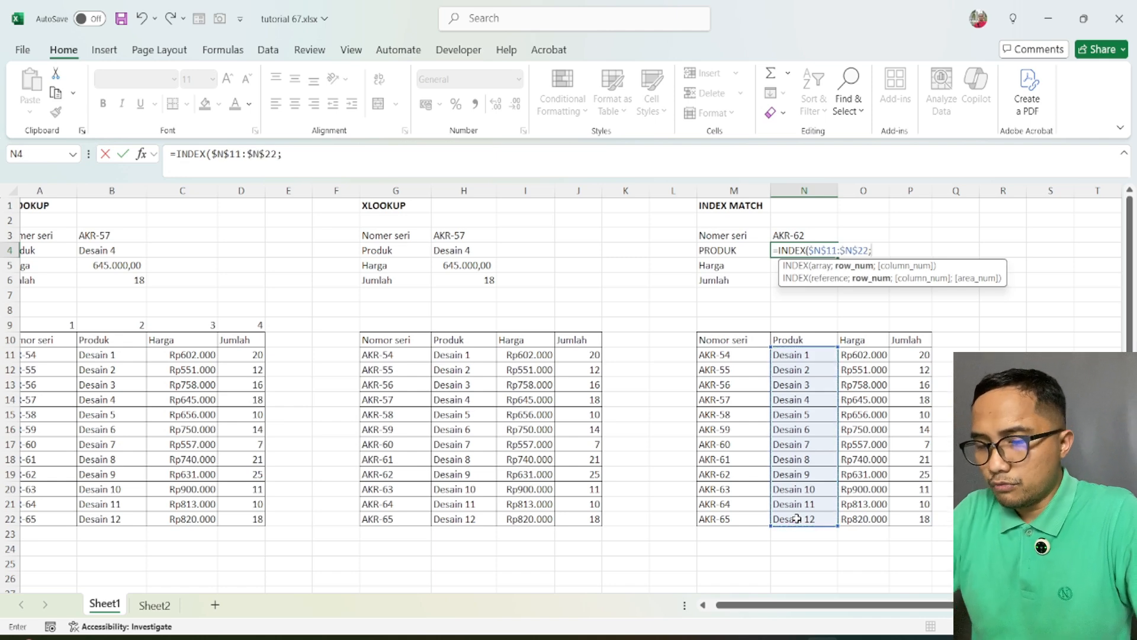
Complete the N4 formula with a nested MATCH as row number, looking up $N$3 in the absolute range $M$11:$M$22.
{"action": "type", "text": "MATCH("}
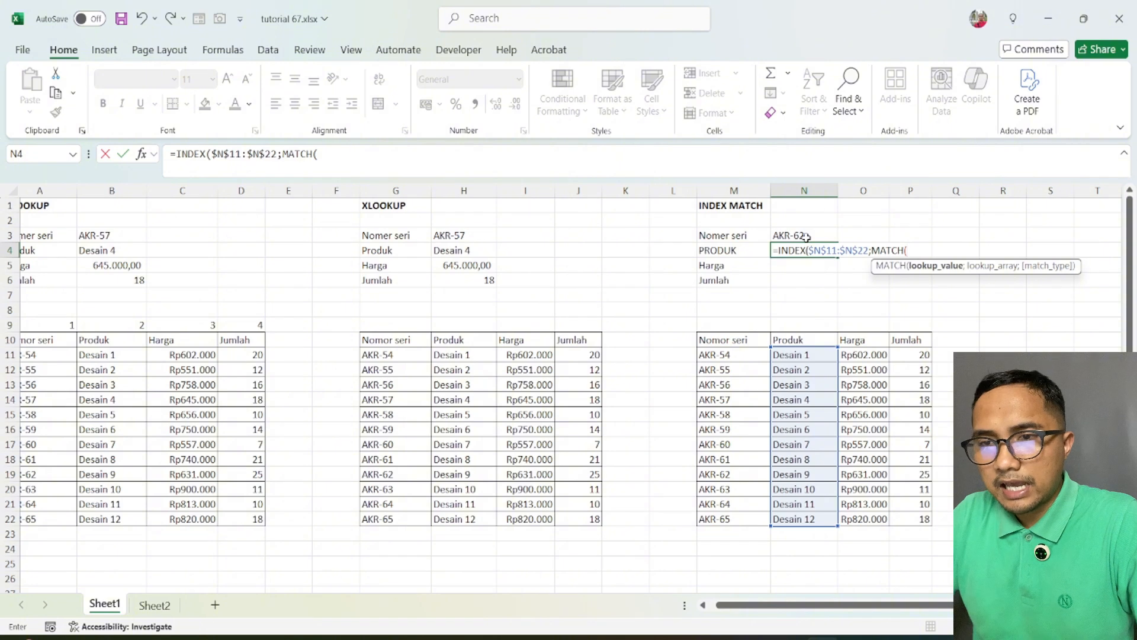
{"action": "left_click", "coordinate": [807, 237]}
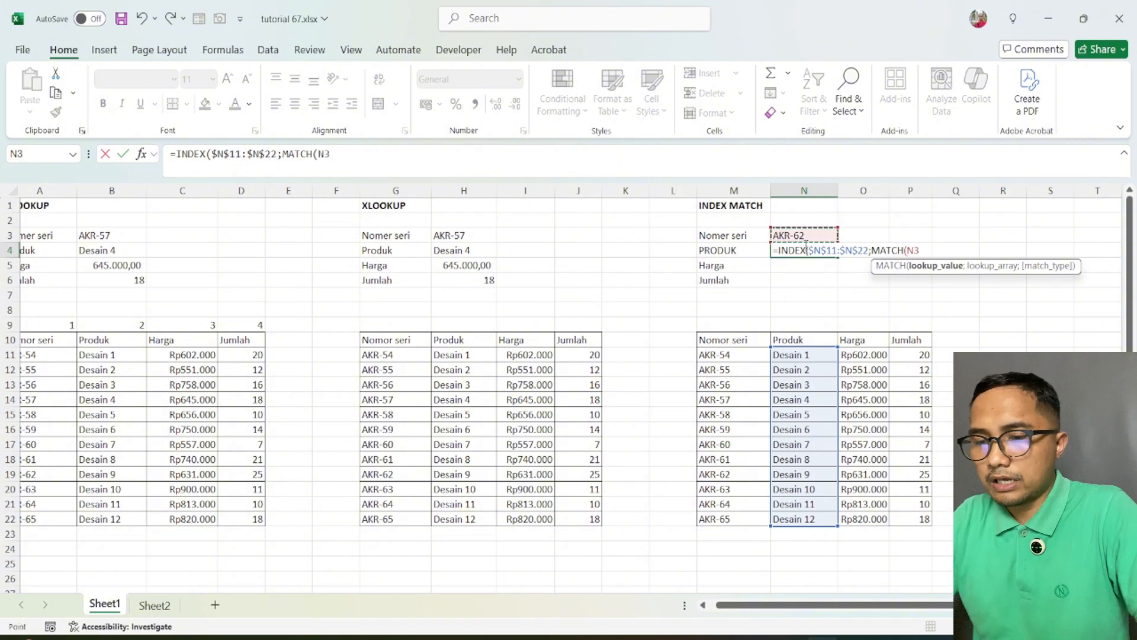
{"action": "key", "text": "F4"}
{"action": "type", "text": ";"}
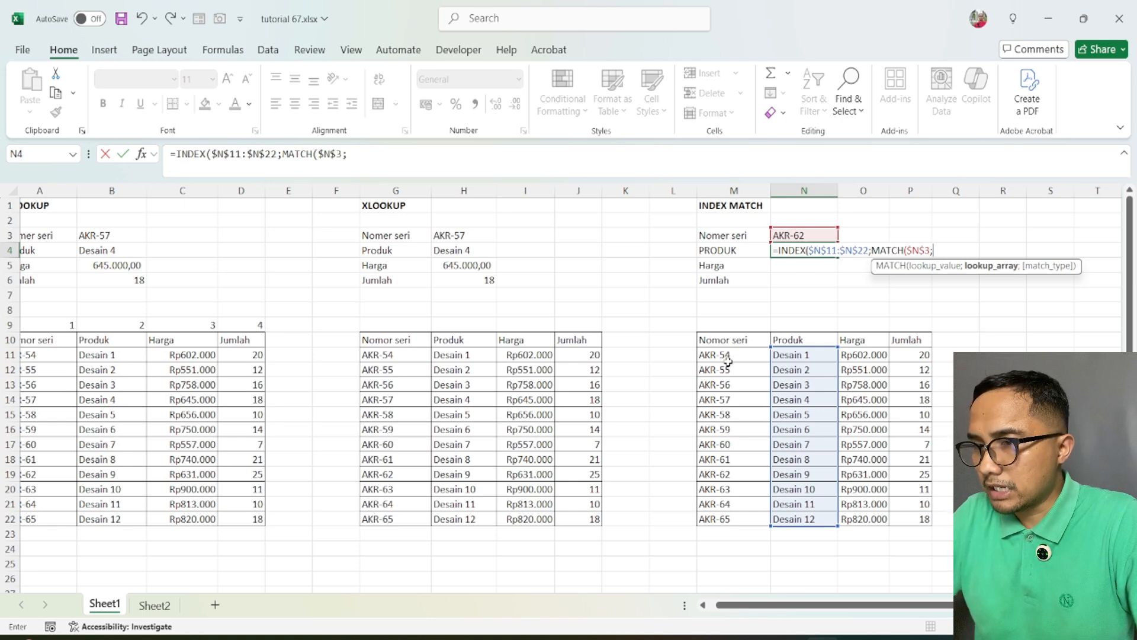
{"action": "left_click_drag", "start_coordinate": [730, 357], "coordinate": [733, 386]}
{"action": "left_click_drag", "start_coordinate": [727, 456], "coordinate": [730, 520]}
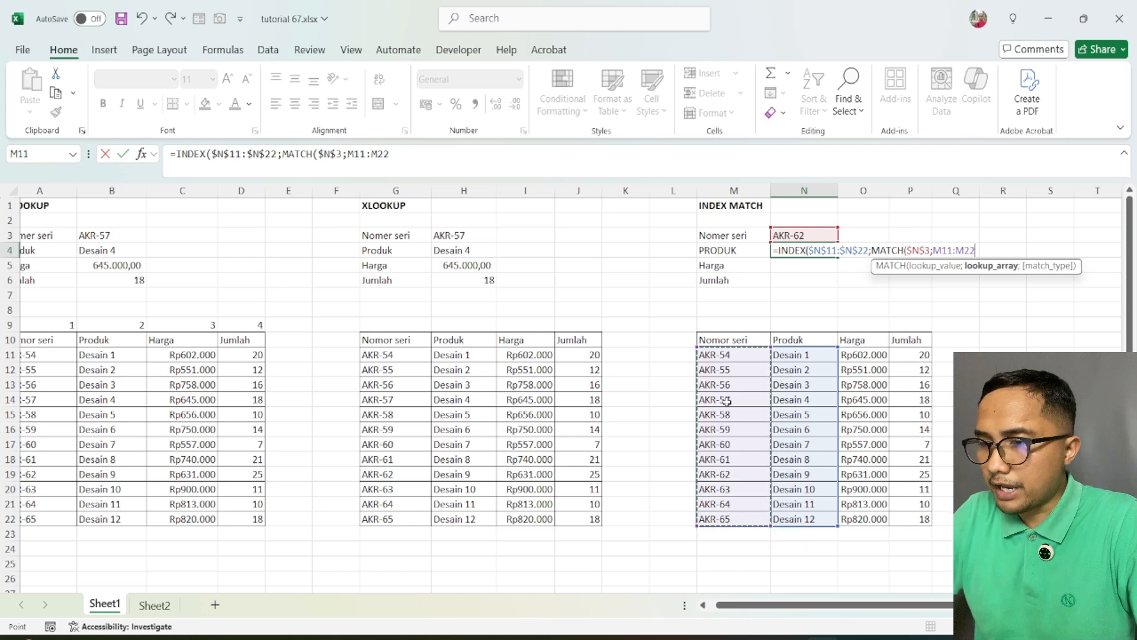
{"action": "key", "text": "F4"}
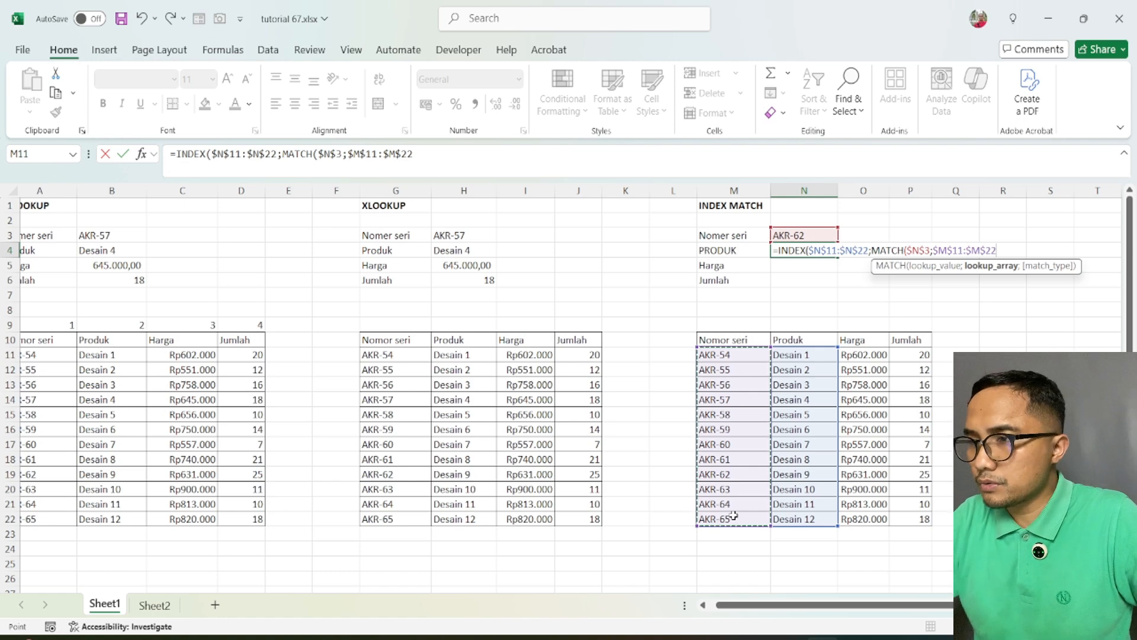
{"action": "type", "text": "))"}
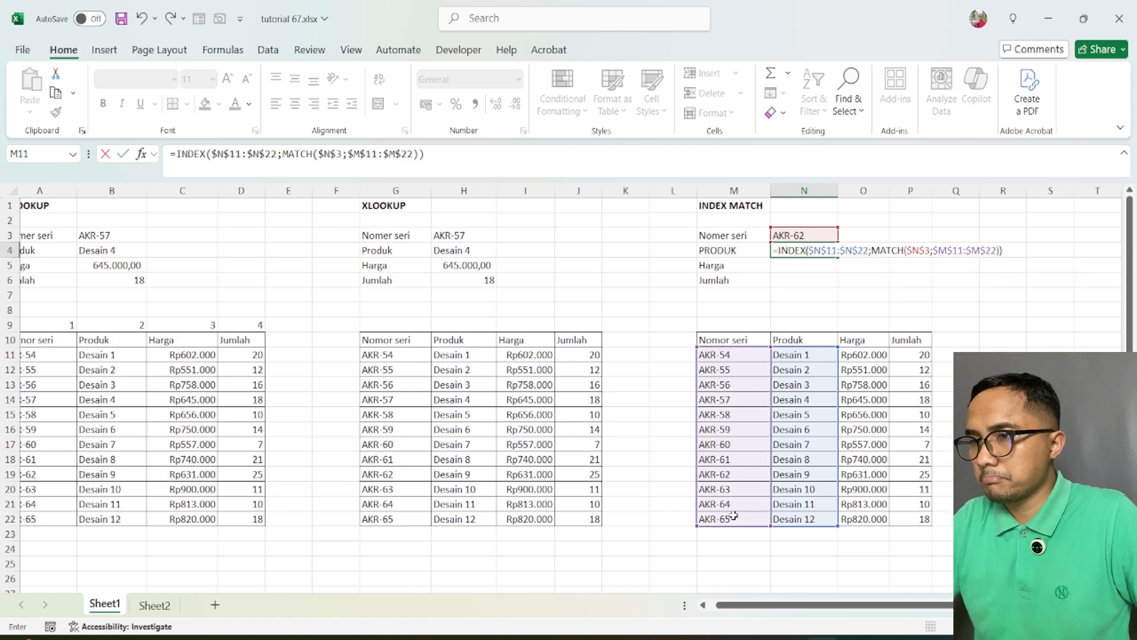
{"action": "key", "text": "ctrl+Return"}
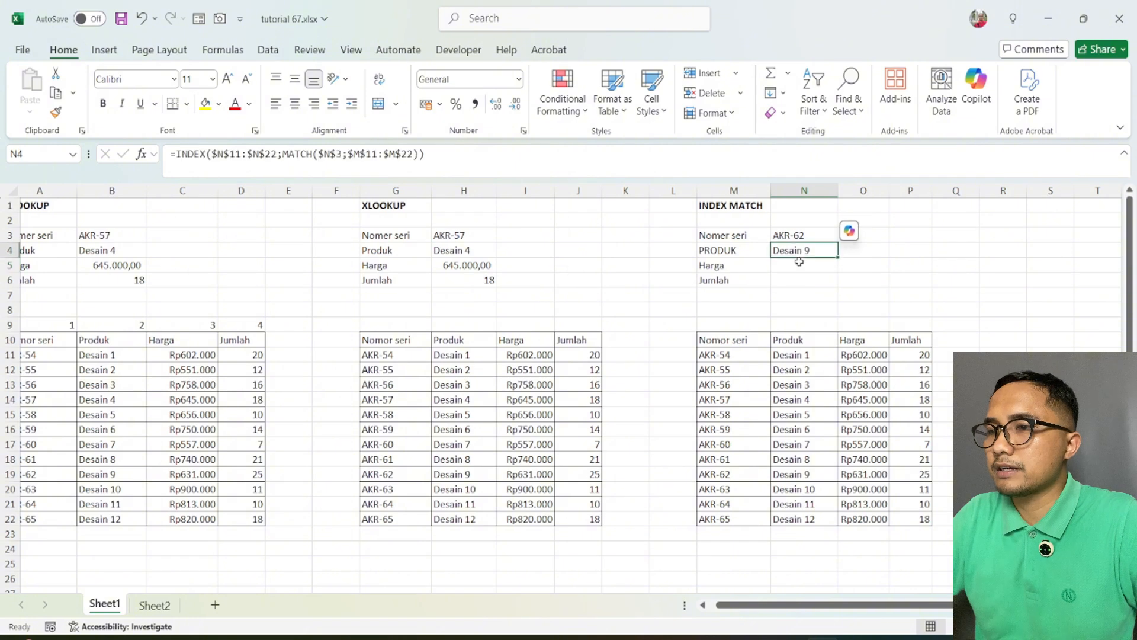
Start an INDEX formula in N5 for Harga, with the absolute range $O$11:$O$22 as its array.
{"action": "left_click", "coordinate": [800, 266]}
{"action": "type", "text": "="}
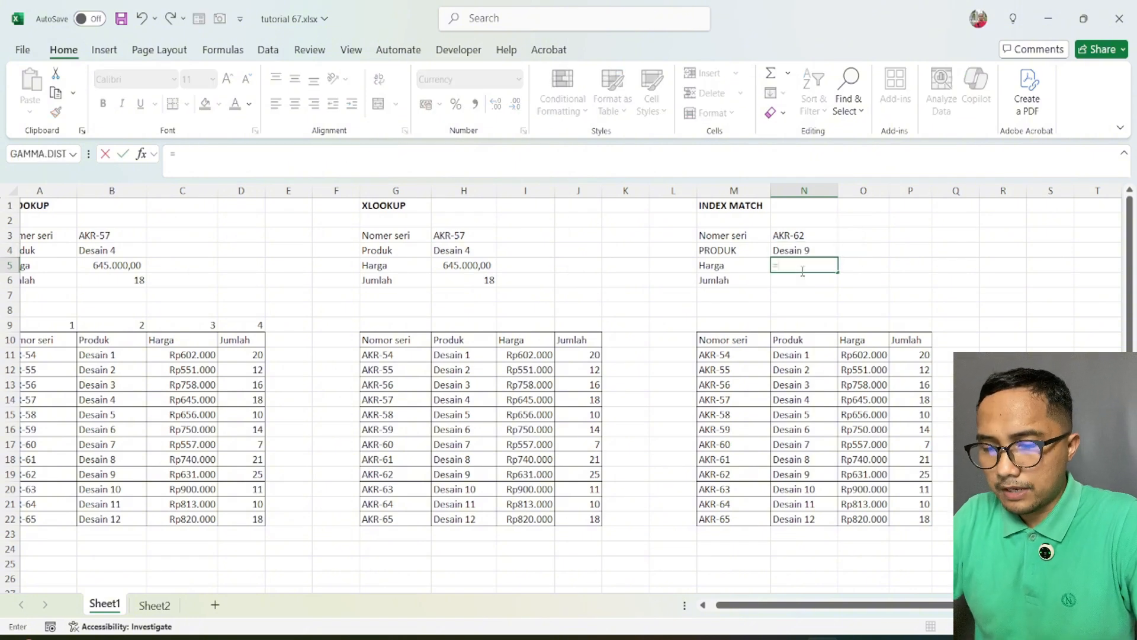
{"action": "type", "text": "Index"}
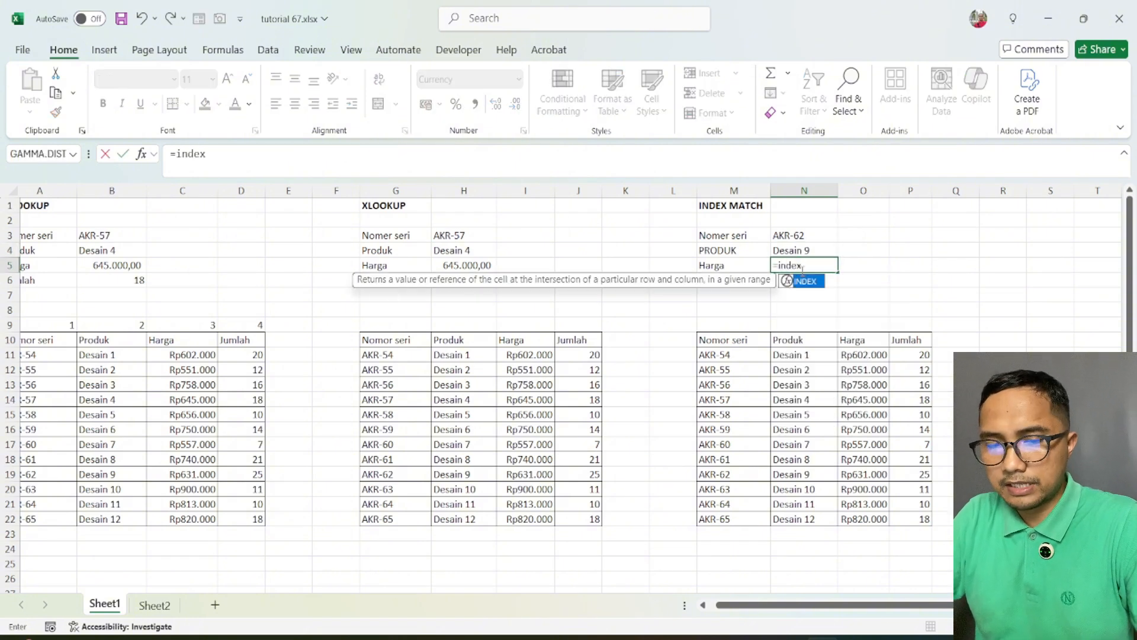
{"action": "key", "text": "Tab"}
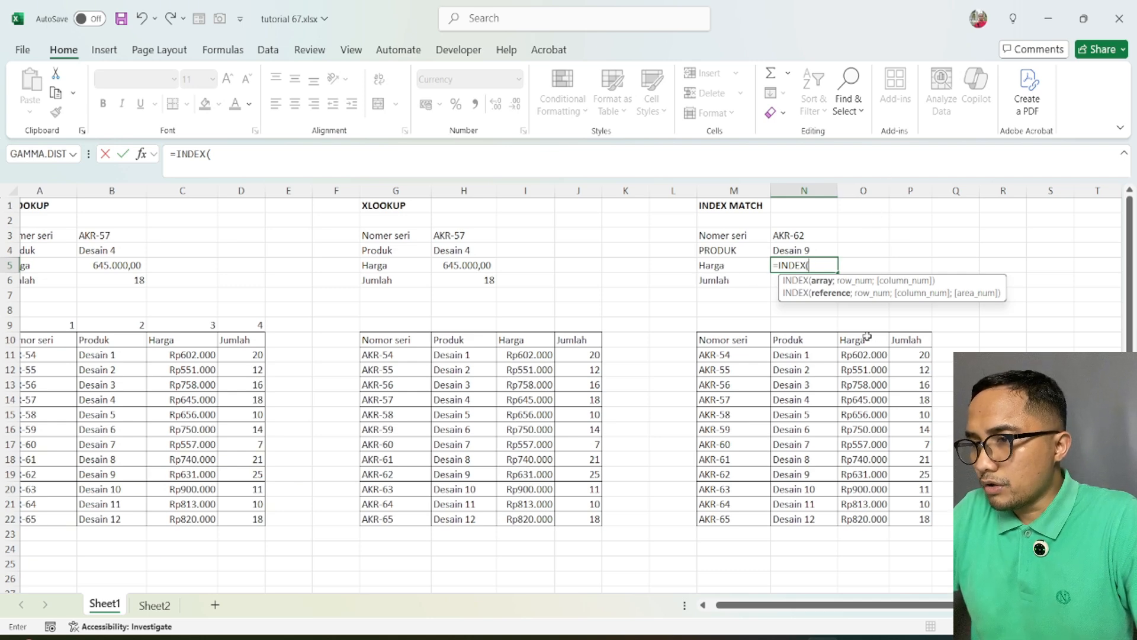
{"action": "left_click_drag", "start_coordinate": [865, 356], "coordinate": [865, 512]}
{"action": "key", "text": "F4"}
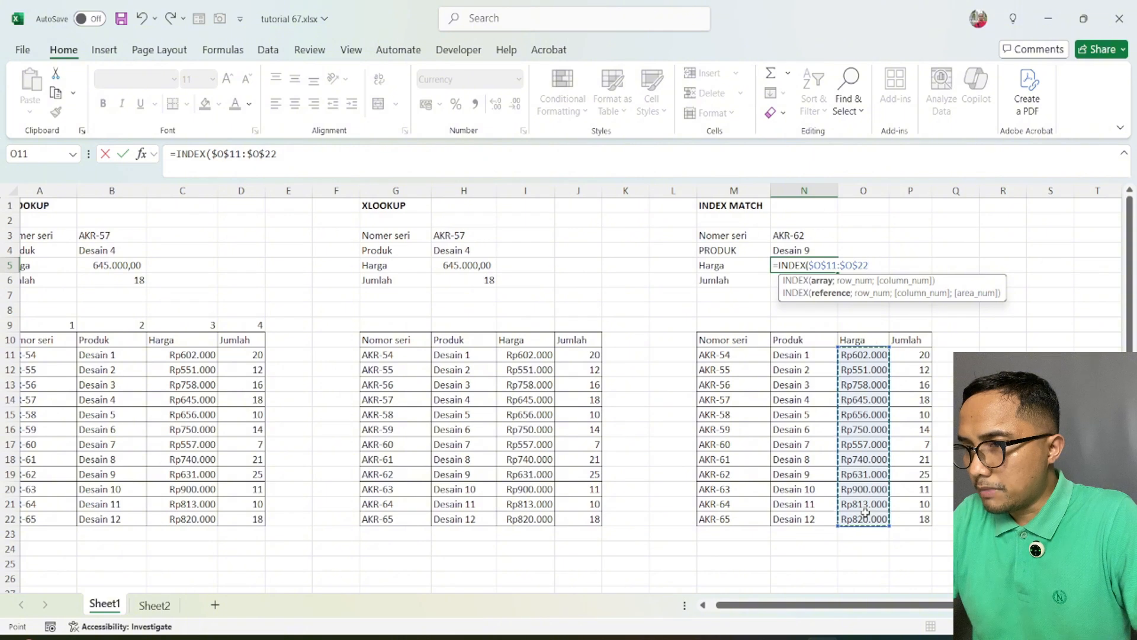
{"action": "type", "text": ";"}
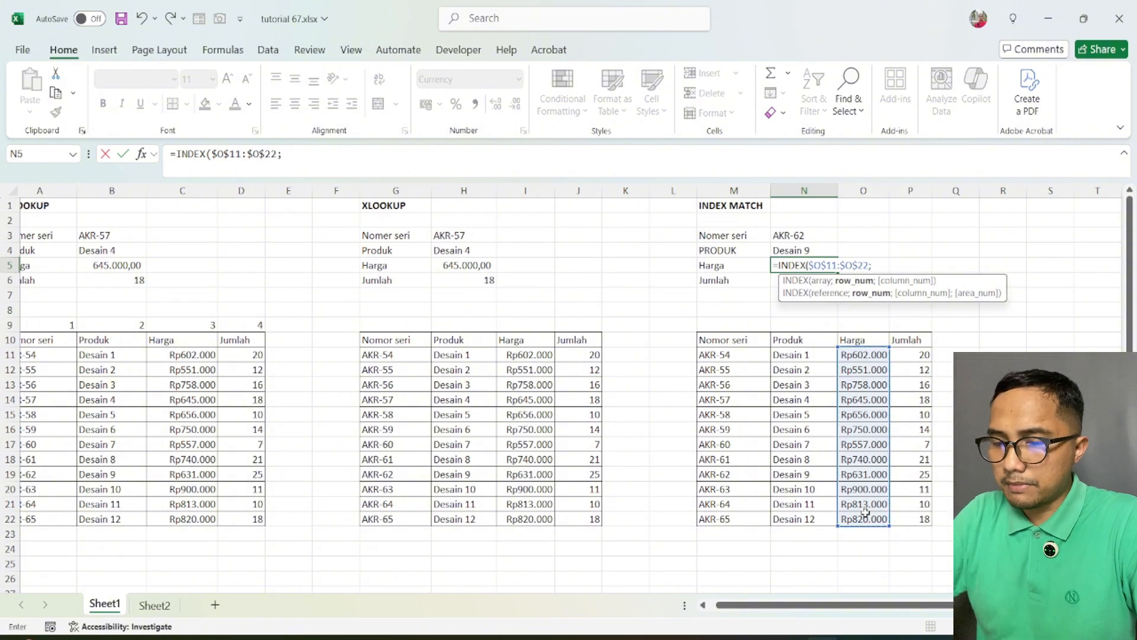
Complete the N5 formula with a nested MATCH as row number, looking up $N$3 in the absolute range $M$11:$M$22.
{"action": "type", "text": "mat"}
{"action": "key", "text": "Tab"}
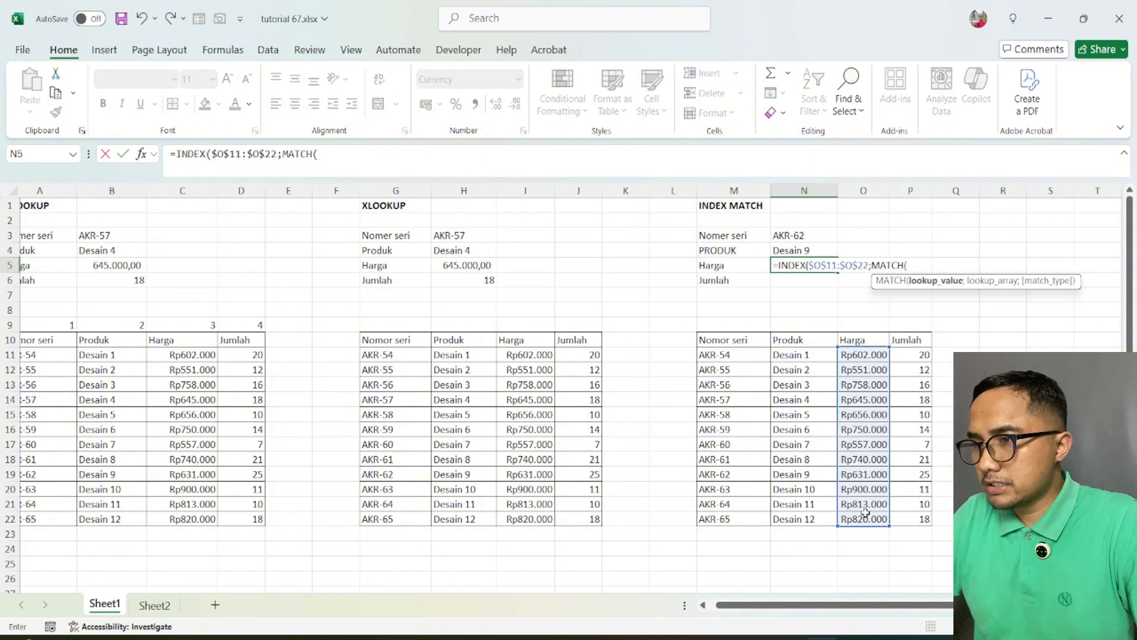
{"action": "left_click", "coordinate": [812, 235]}
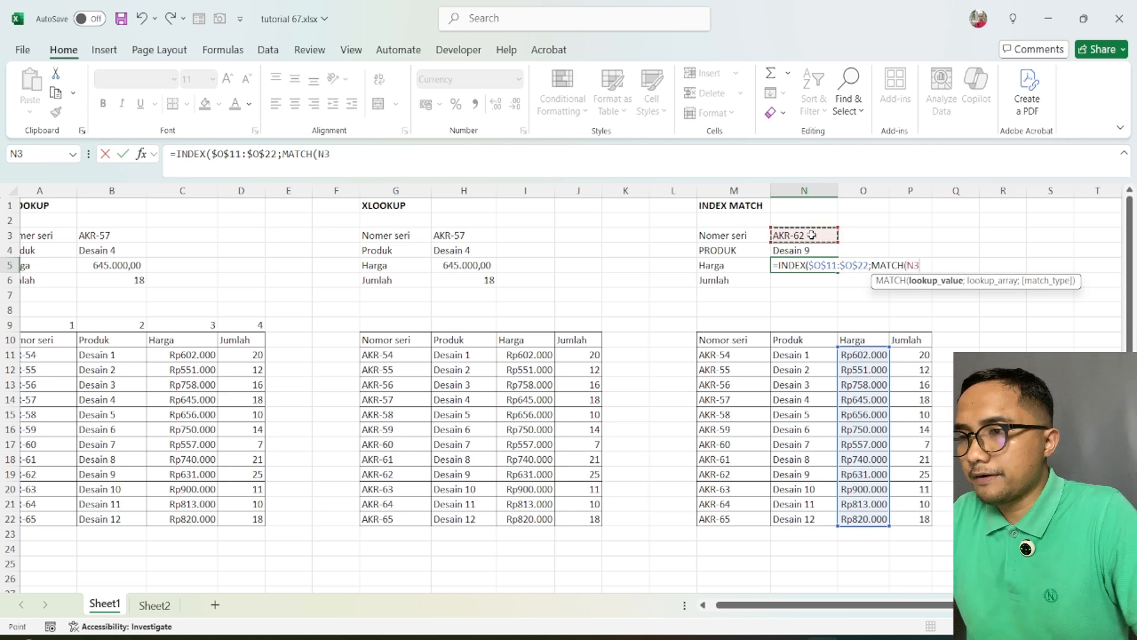
{"action": "key", "text": "F4"}
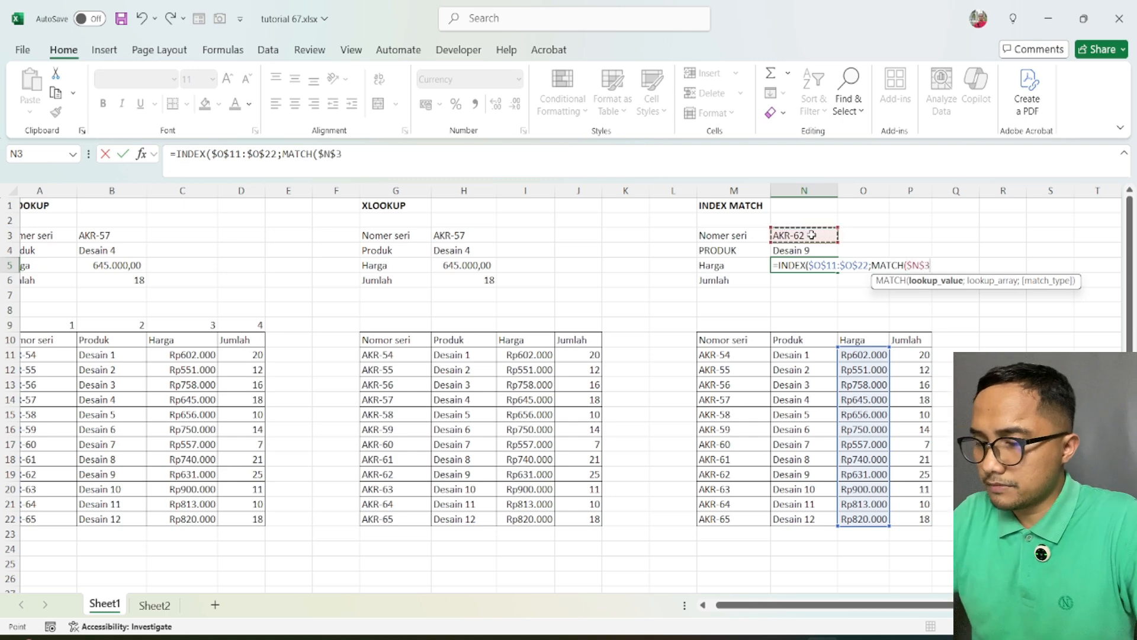
{"action": "type", "text": ";"}
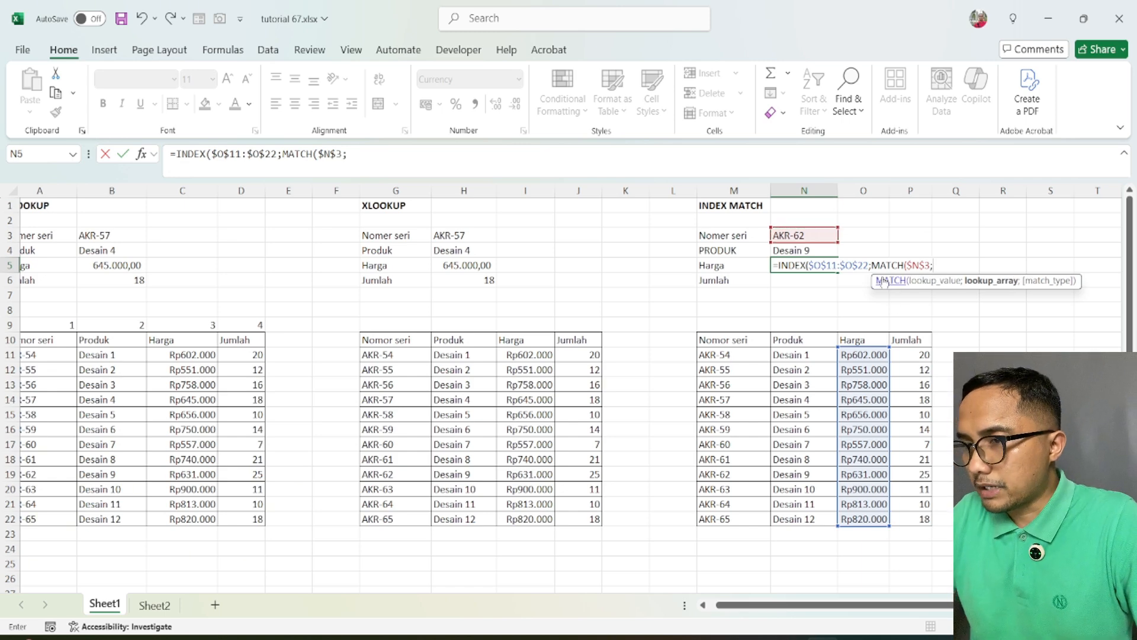
{"action": "left_click_drag", "start_coordinate": [737, 355], "coordinate": [729, 517]}
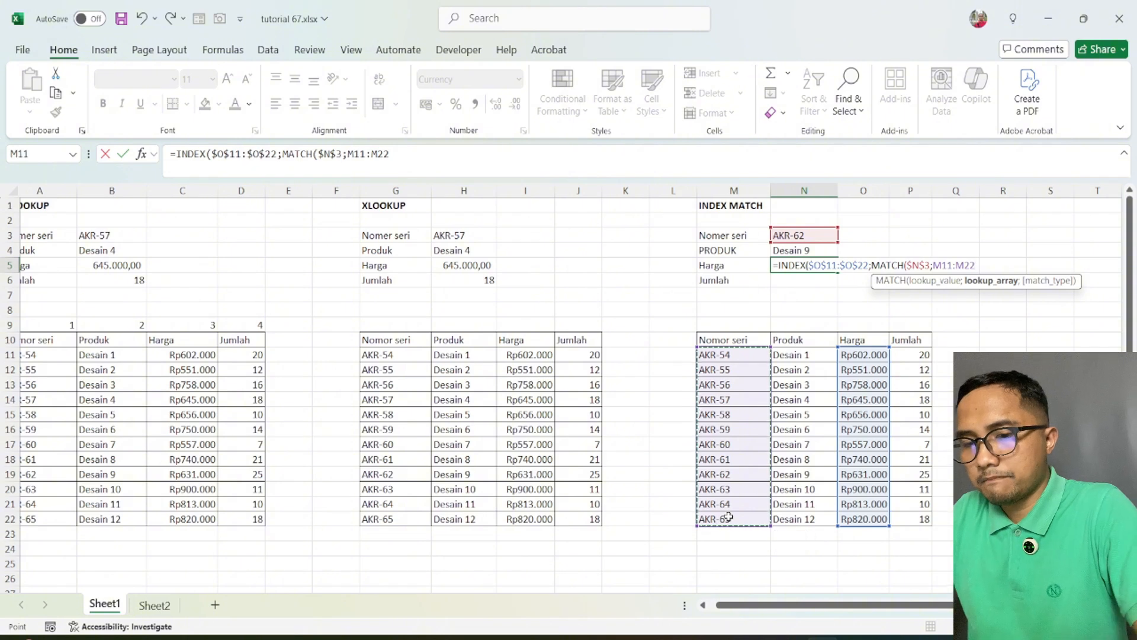
{"action": "key", "text": "F4"}
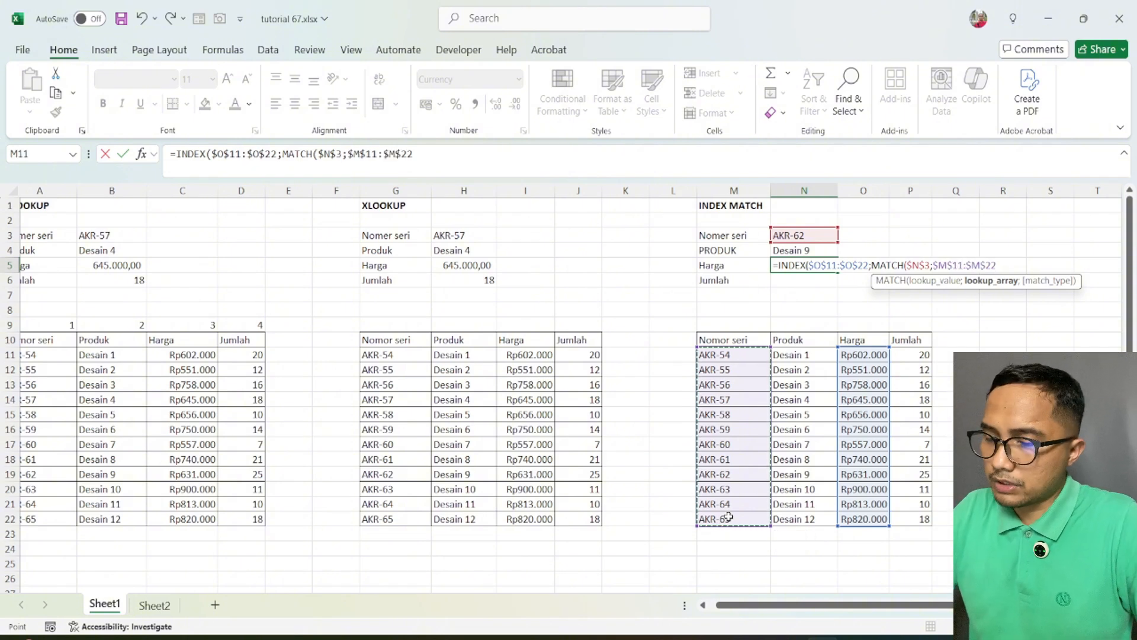
{"action": "type", "text": ")"}
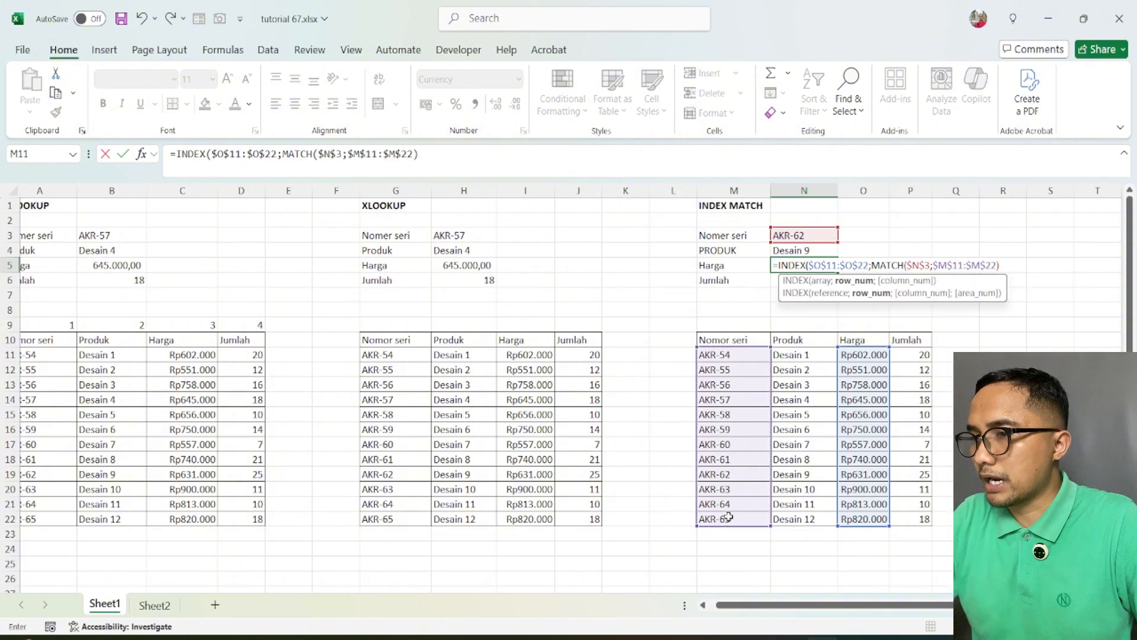
{"action": "type", "text": ")"}
{"action": "key", "text": "Return"}
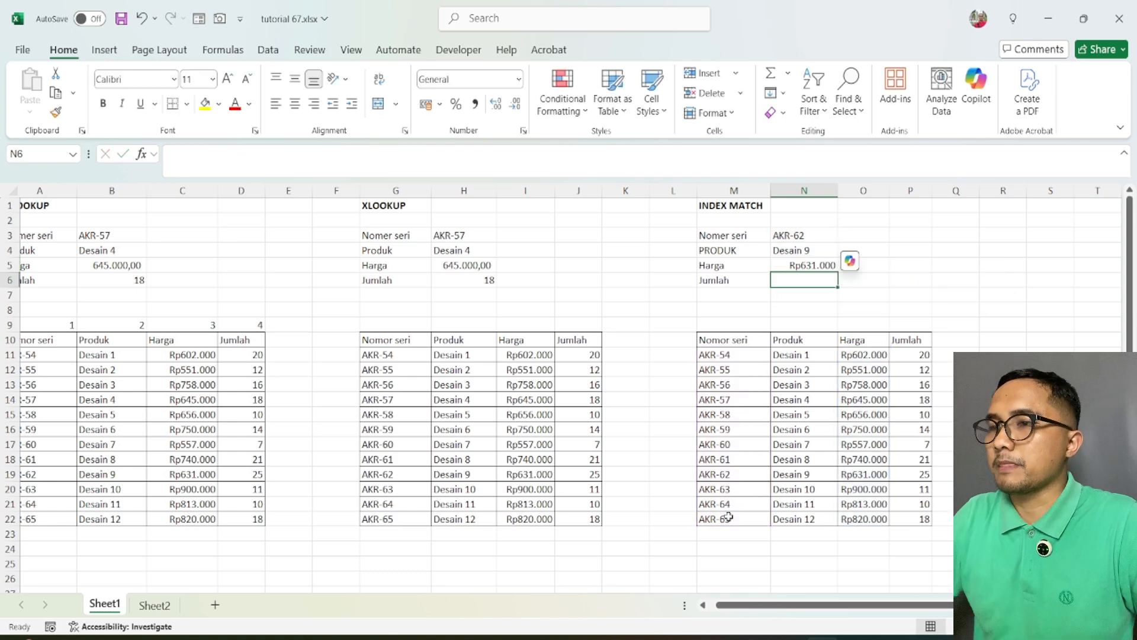
Start an INDEX formula in N6 for Jumlah, with the absolute range $P$11:$P$22 as its array.
{"action": "type", "text": "="}
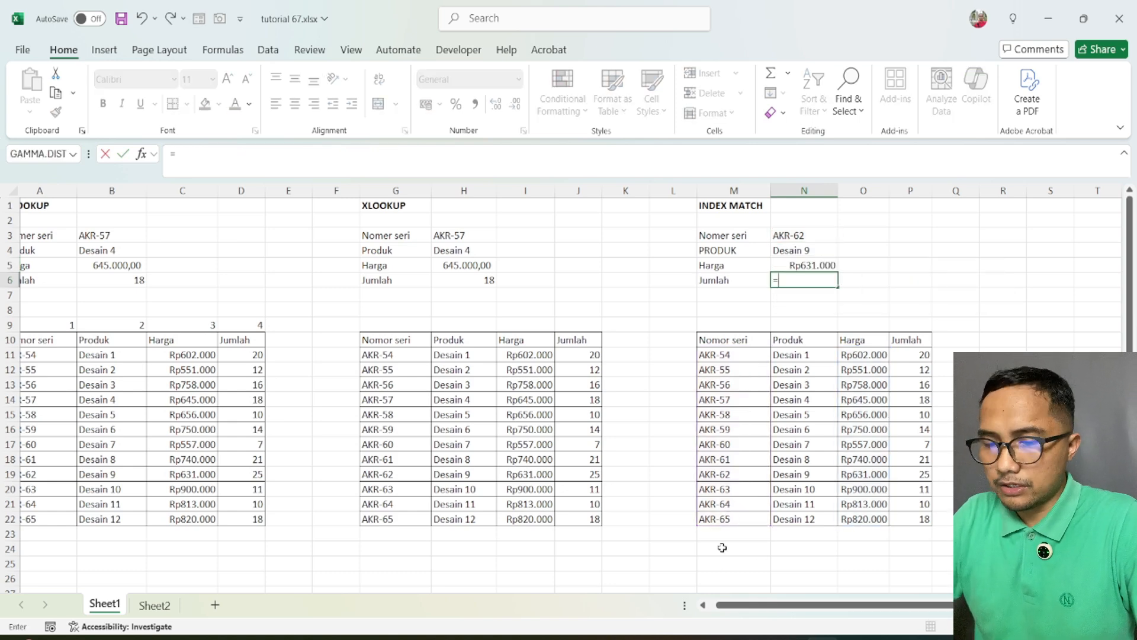
{"action": "type", "text": "inde"}
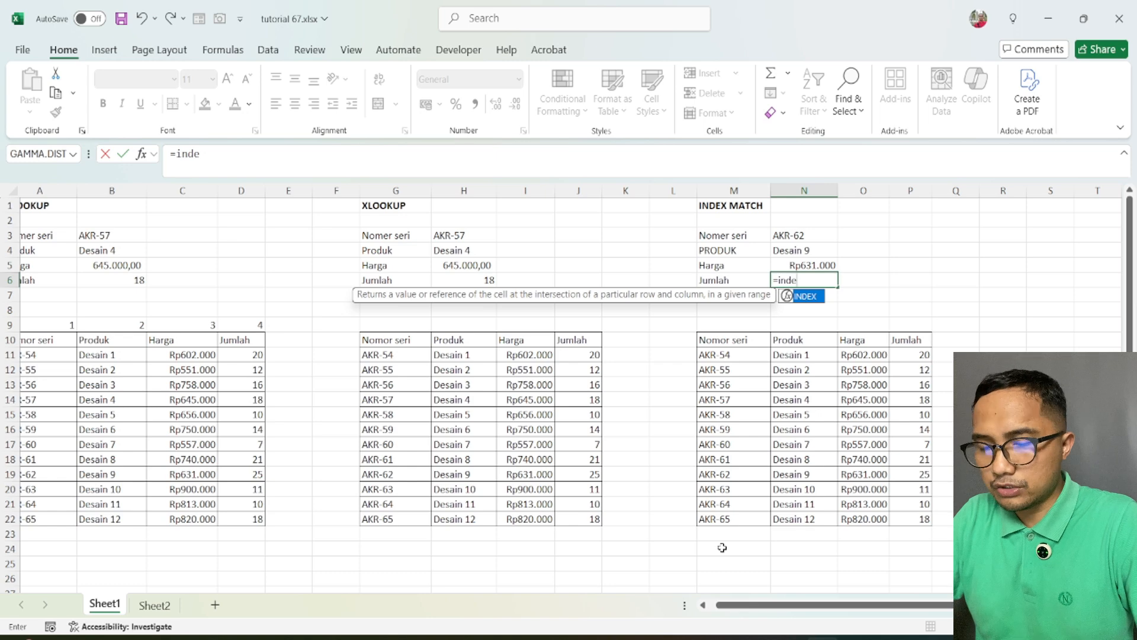
{"action": "type", "text": "x"}
{"action": "key", "text": "Tab"}
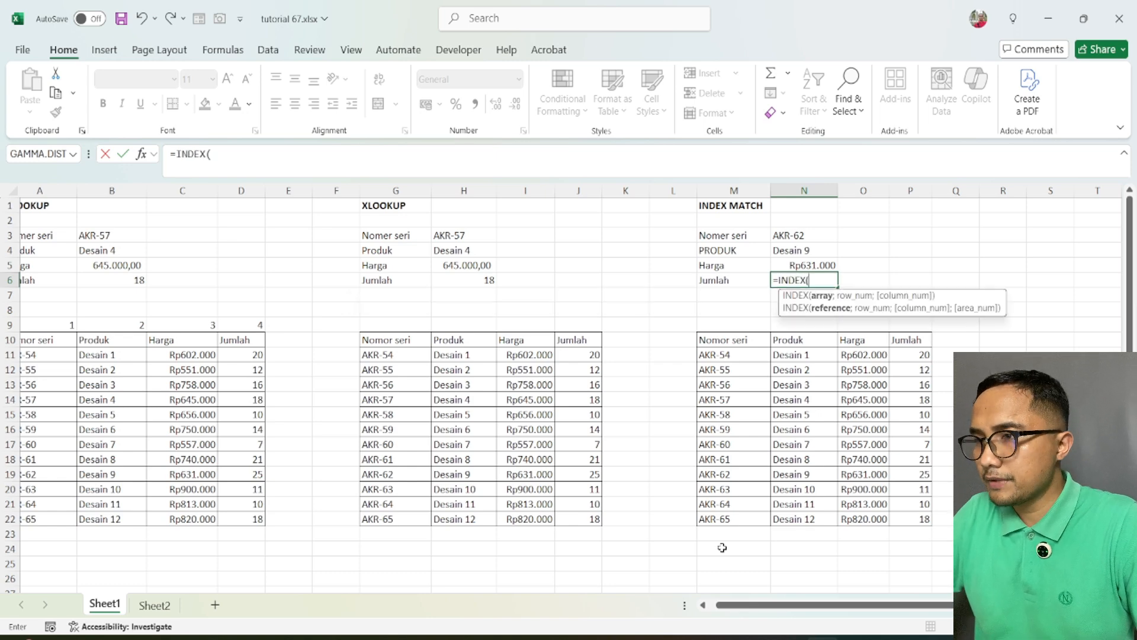
{"action": "left_click_drag", "start_coordinate": [923, 359], "coordinate": [916, 520]}
{"action": "key", "text": "F4"}
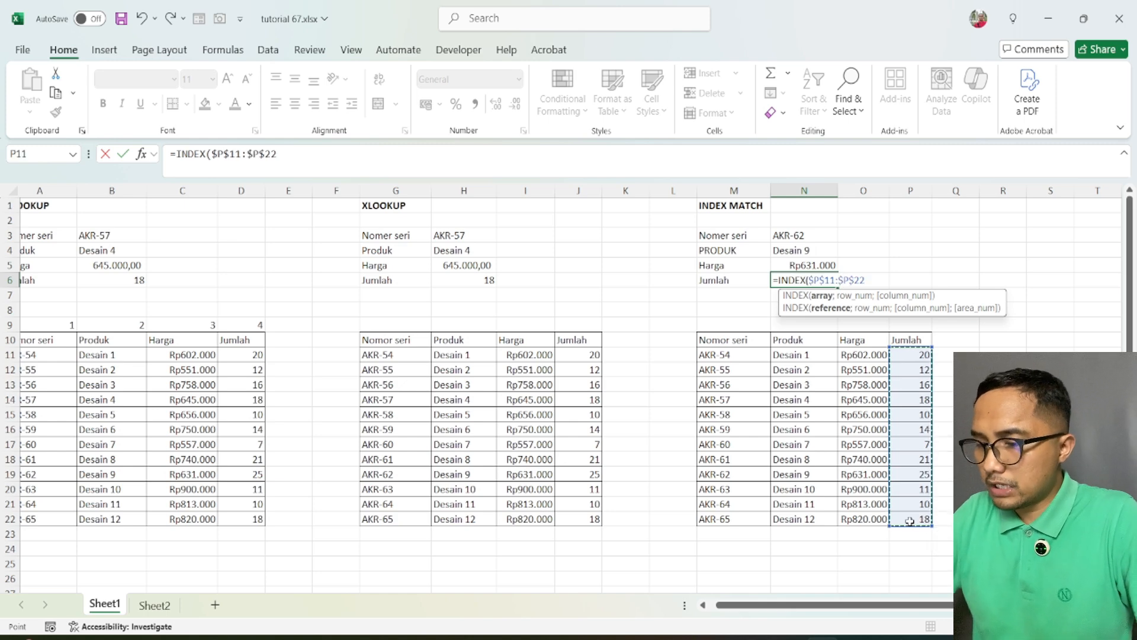
{"action": "type", "text": ";"}
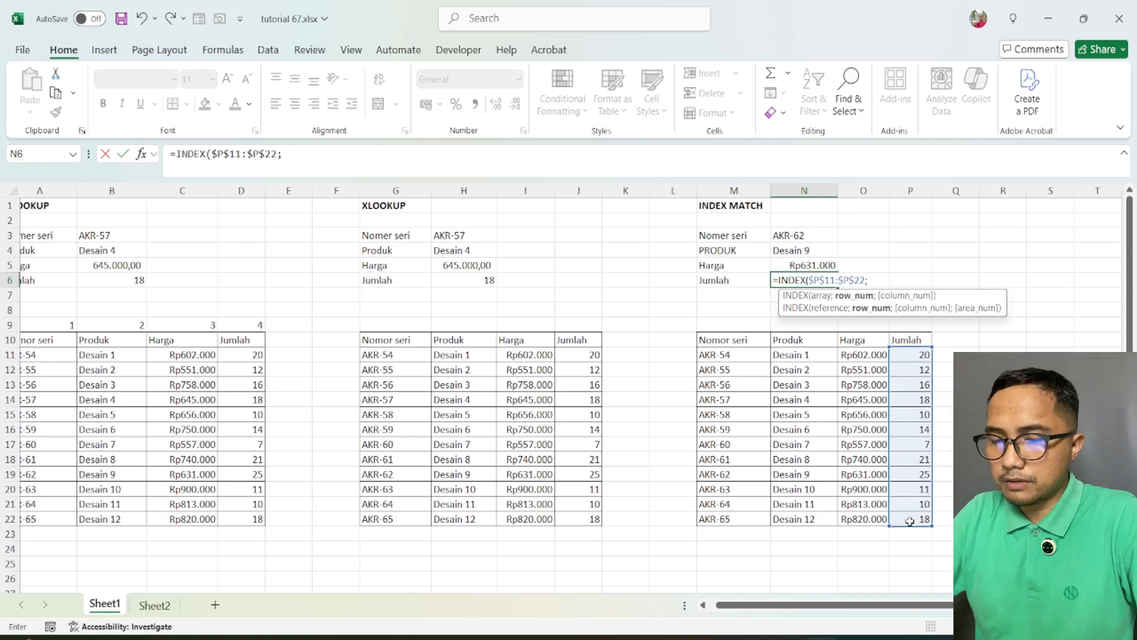
Complete the N6 formula with a nested MATCH as row number, looking up $N$3 in the absolute range $M$11:$M$22.
{"action": "type", "text": "mat"}
{"action": "key", "text": "Tab"}
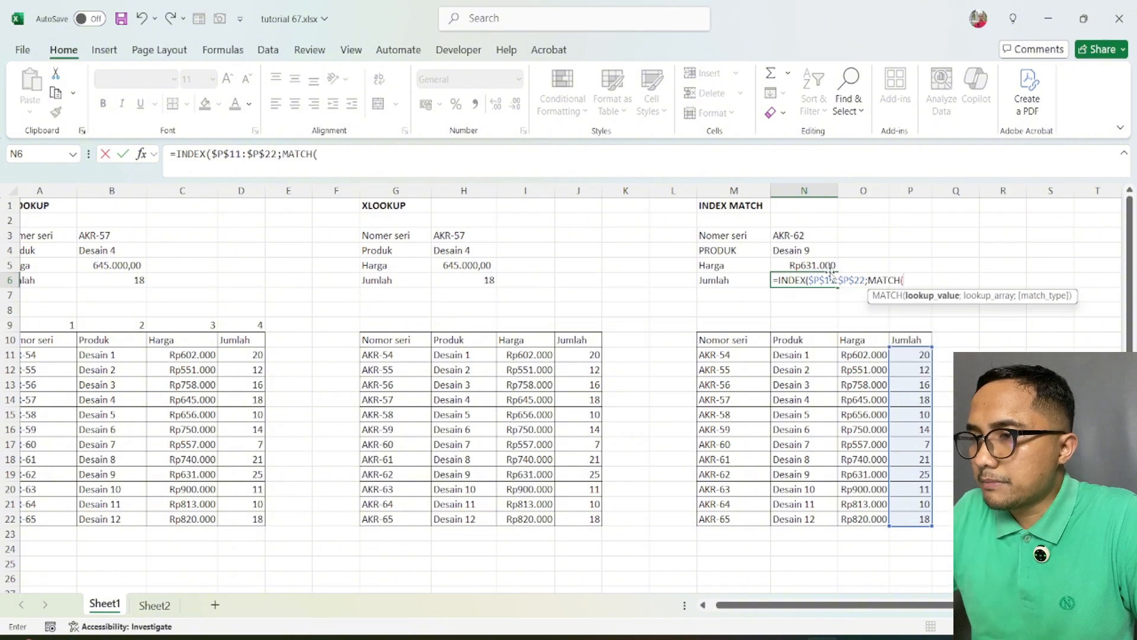
{"action": "left_click", "coordinate": [796, 240]}
{"action": "key", "text": "F4"}
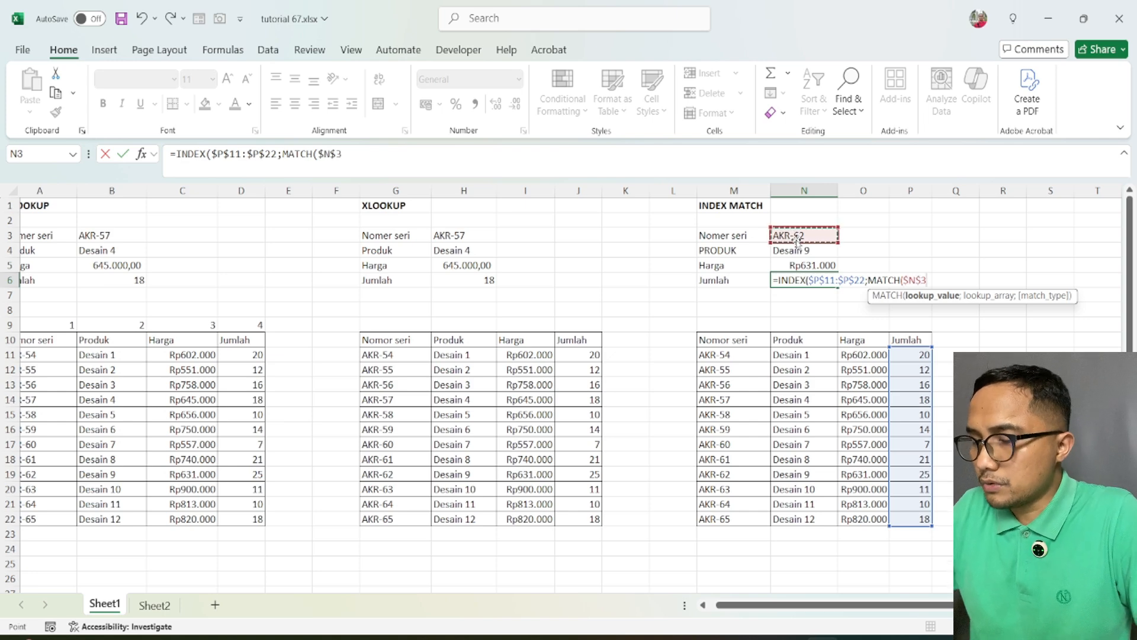
{"action": "type", "text": ";"}
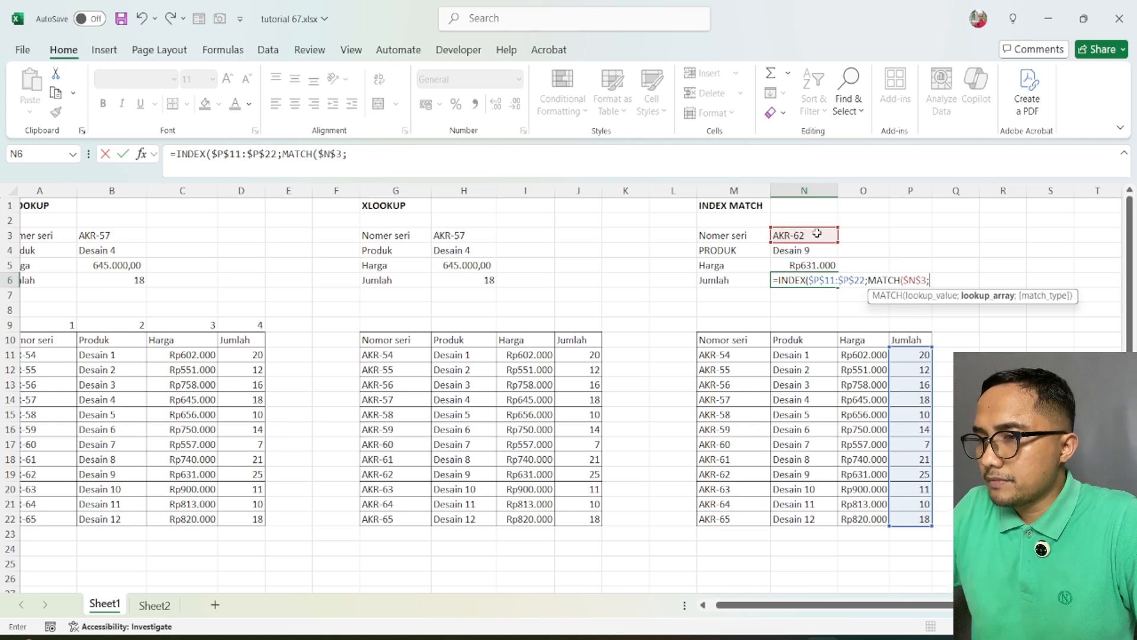
{"action": "left_click_drag", "start_coordinate": [726, 353], "coordinate": [721, 521]}
{"action": "key", "text": "F4"}
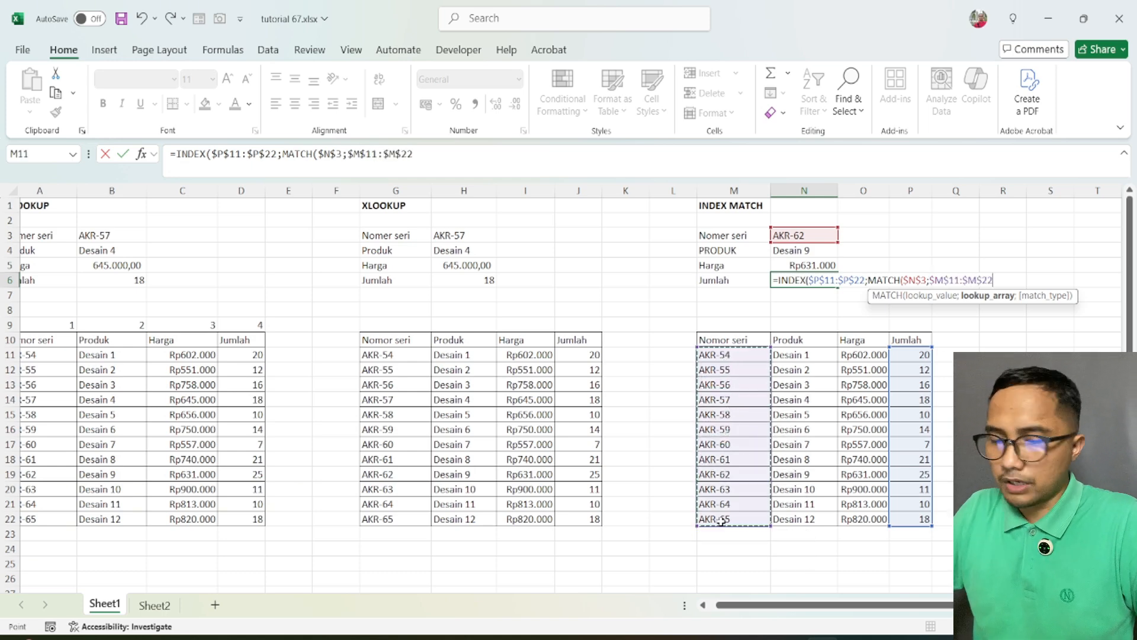
{"action": "type", "text": ")"}
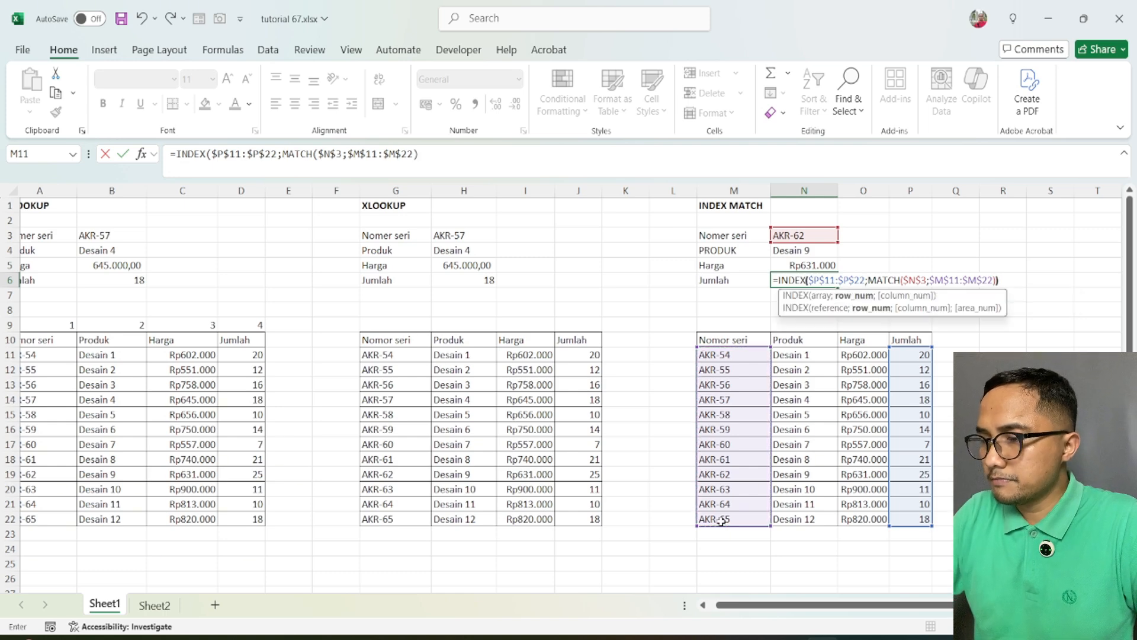
{"action": "type", "text": ")"}
{"action": "key", "text": "Return"}
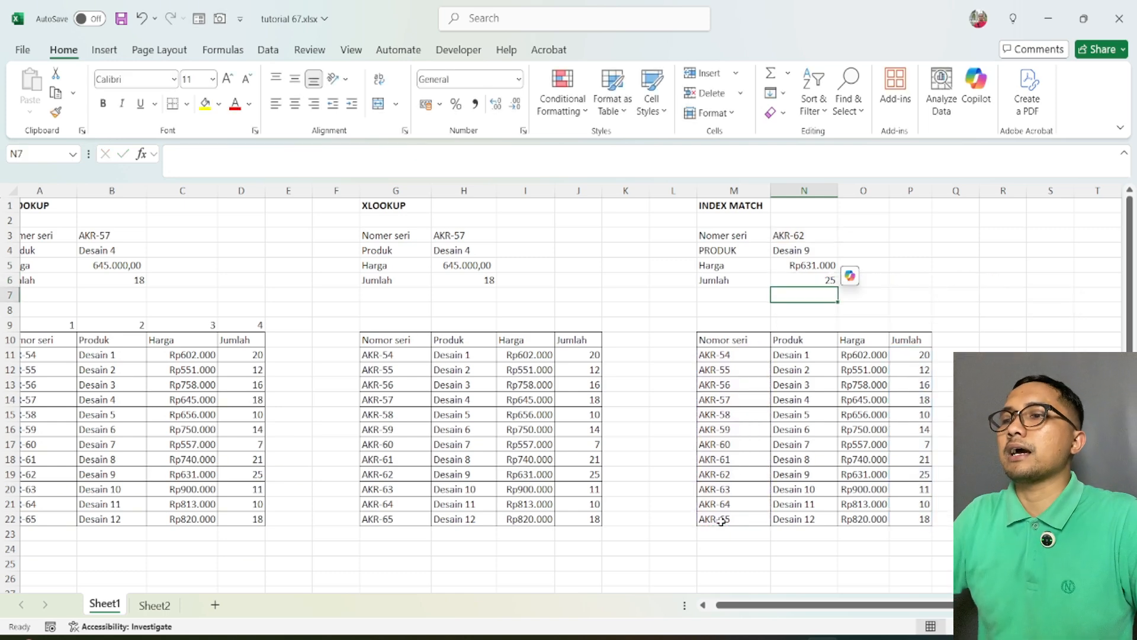
Choose serial number AKR-57 in N3 and compare the INDEX MATCH results with the VLOOKUP Harga in B5.
{"action": "left_click", "coordinate": [800, 235]}
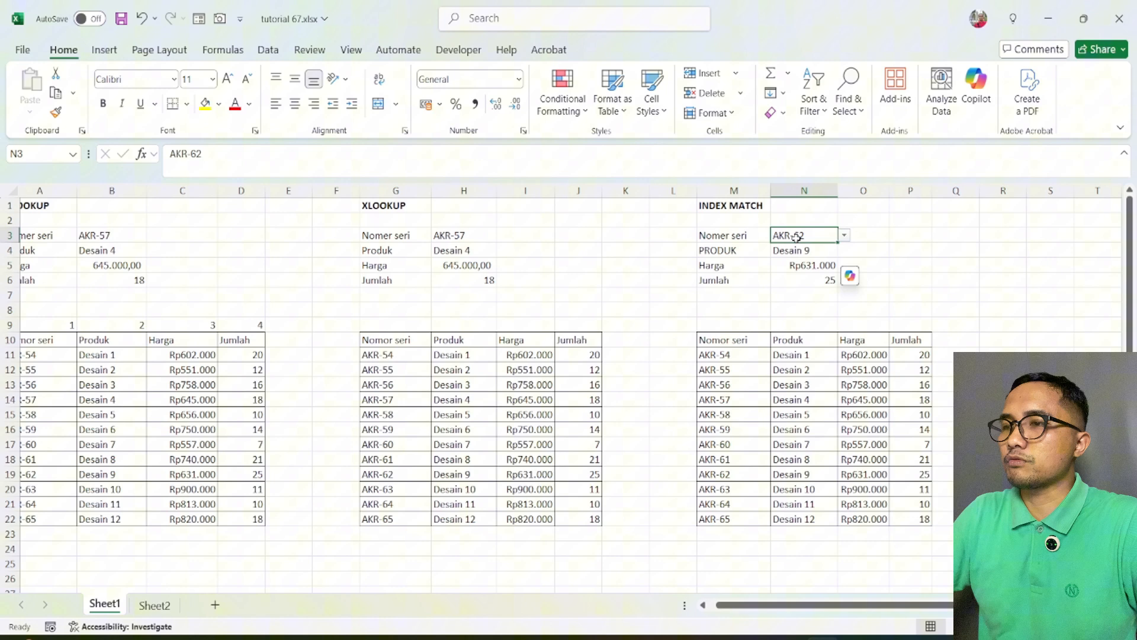
{"action": "left_click", "coordinate": [843, 235]}
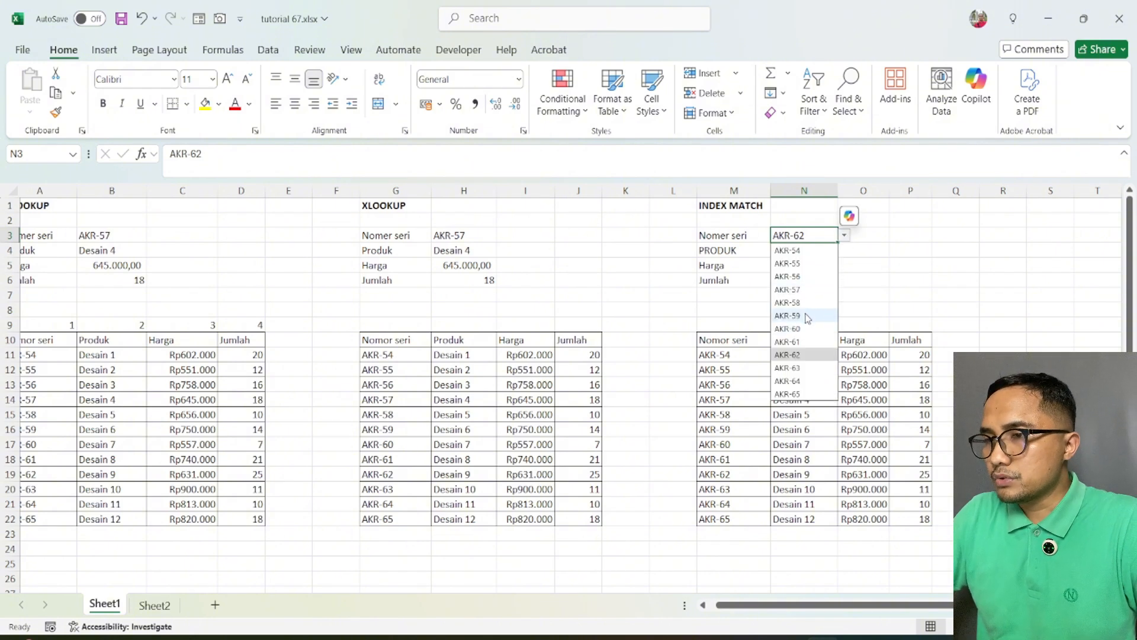
{"action": "left_click", "coordinate": [805, 291]}
{"action": "left_click", "coordinate": [786, 291]}
{"action": "left_click", "coordinate": [791, 255]}
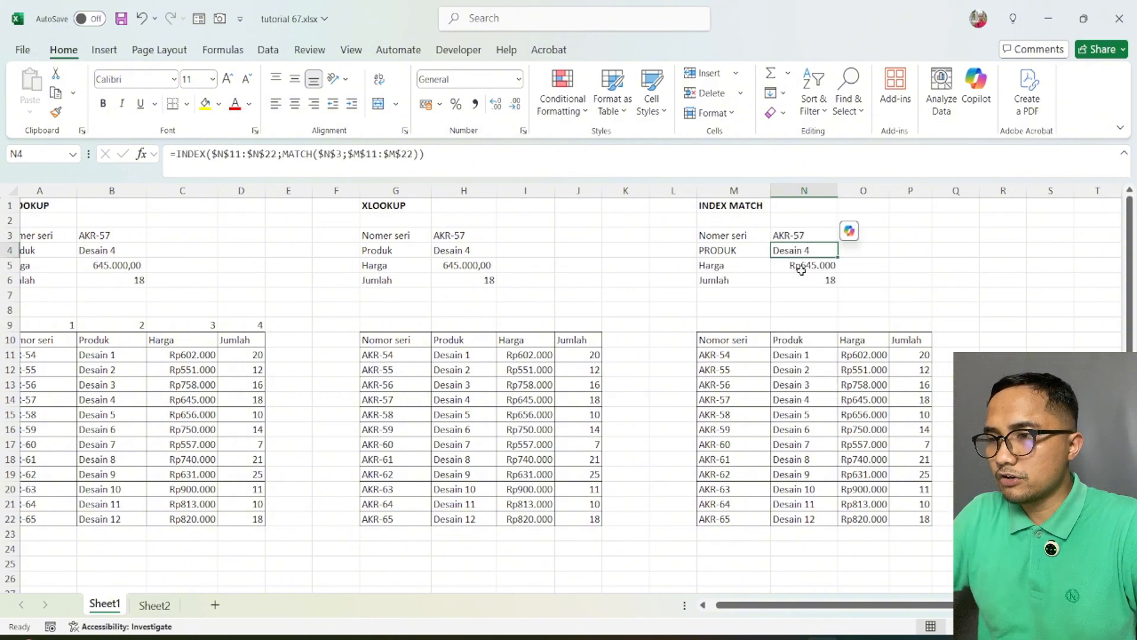
{"action": "left_click", "coordinate": [802, 269]}
{"action": "left_click", "coordinate": [823, 285]}
{"action": "left_click", "coordinate": [125, 262]}
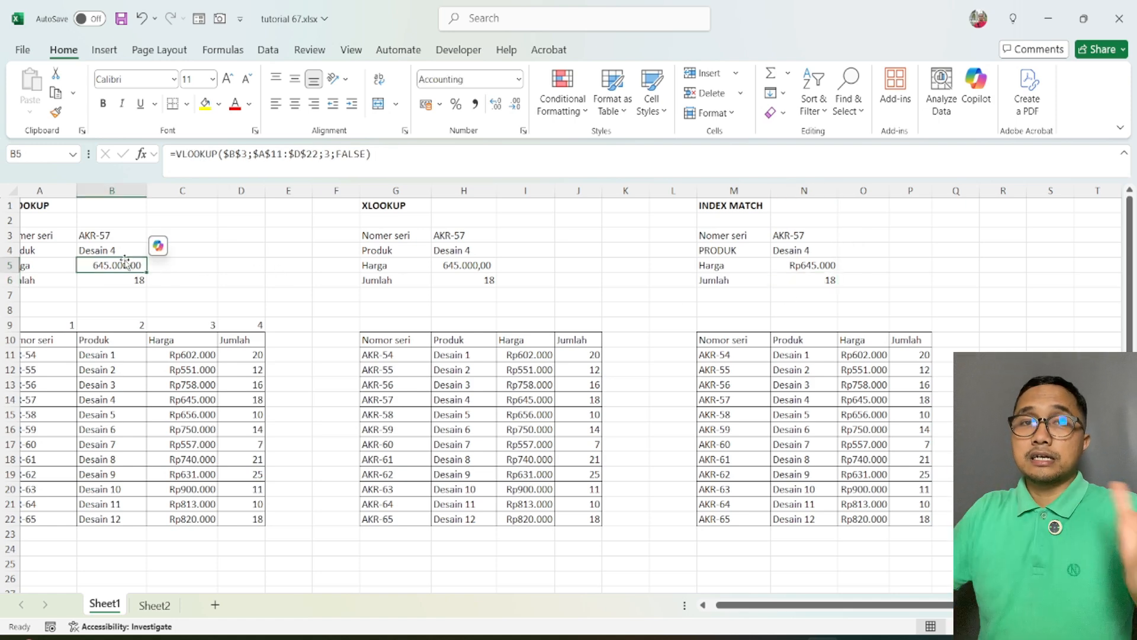